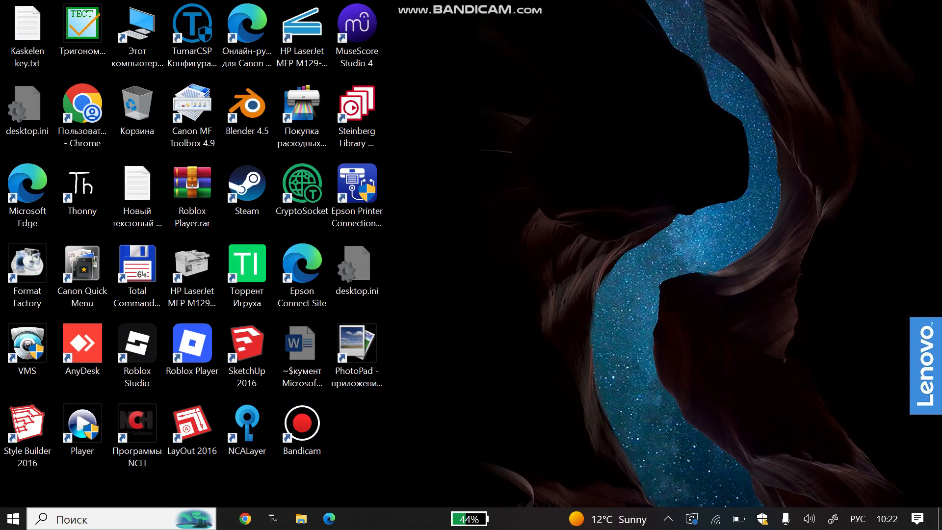
# Launch Chrome, search Google for 'eqonaq', and open the official eqonaq.kz homepage.
pyautogui.click(245, 519)
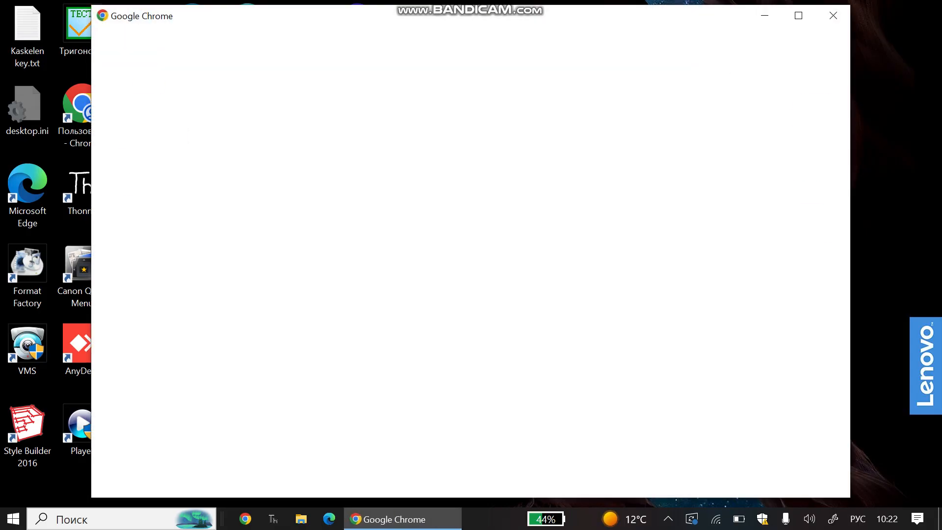
pyautogui.click(273, 264)
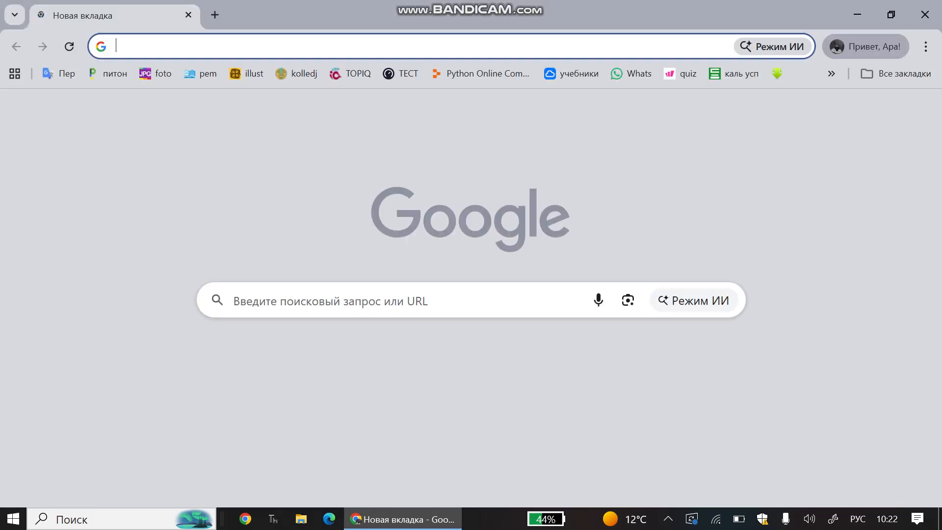
pyautogui.click(228, 300)
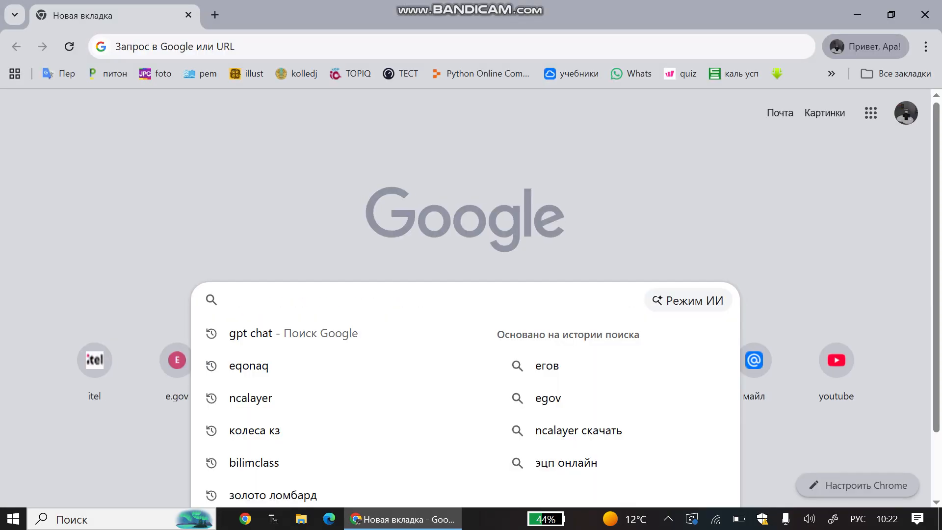
pyautogui.click(248, 366)
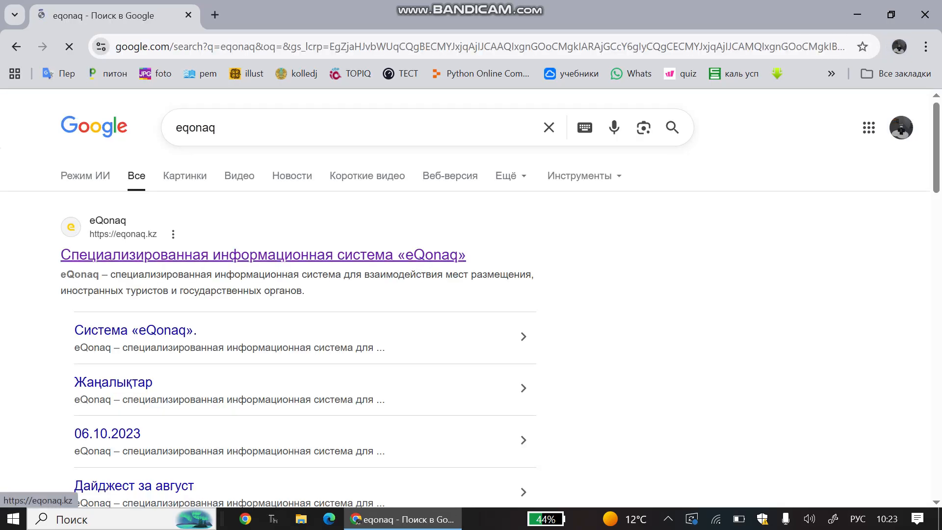
pyautogui.click(263, 255)
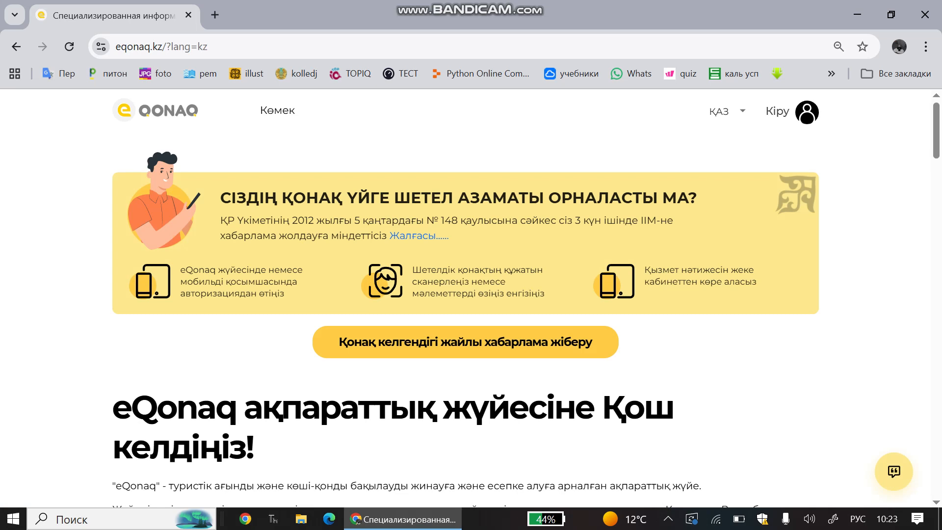
# Visit the Кіру sign-in page, then go to ТІРКЕЛУ to pick a registration type.
pyautogui.click(780, 112)
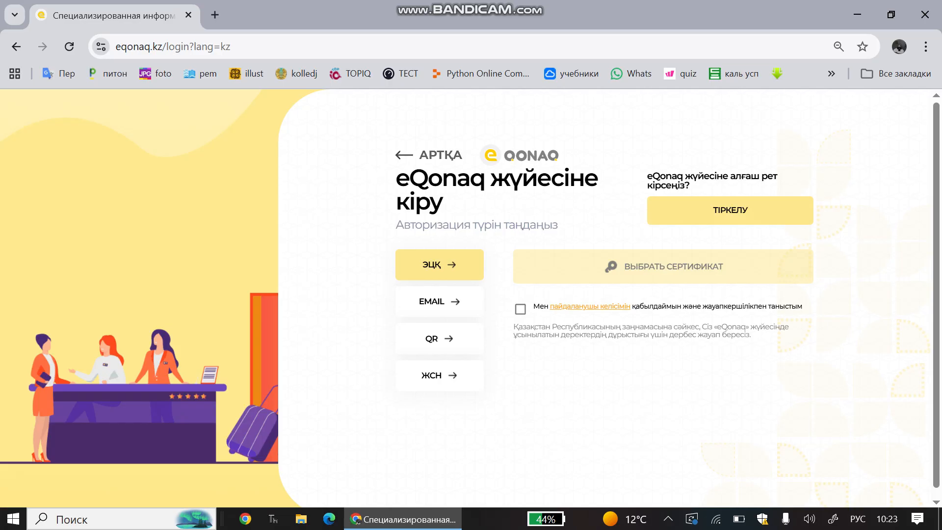
pyautogui.hotkey('alt', 'Left')
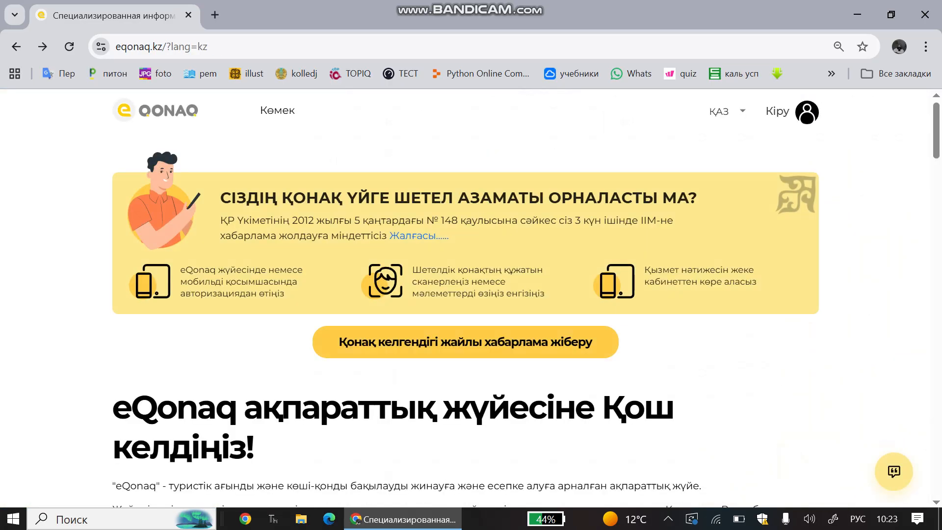
pyautogui.hotkey('alt', 'Right')
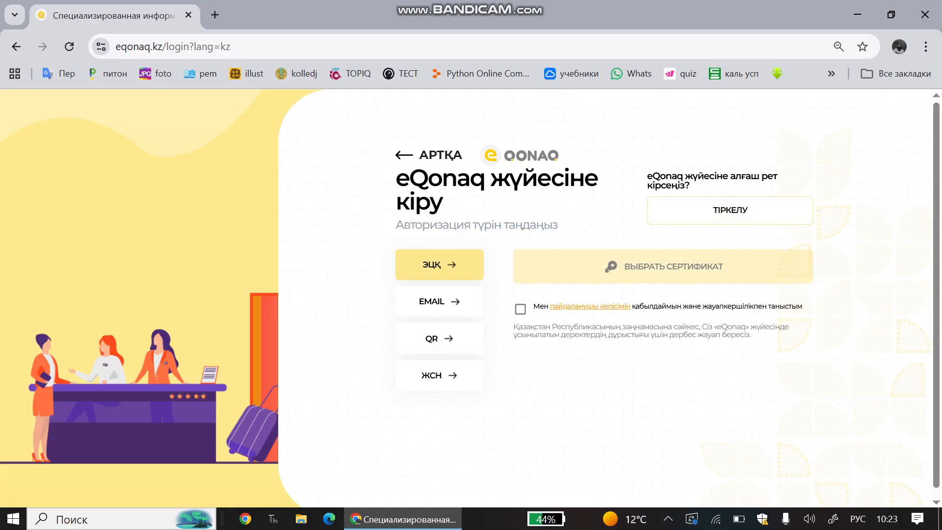
pyautogui.click(730, 211)
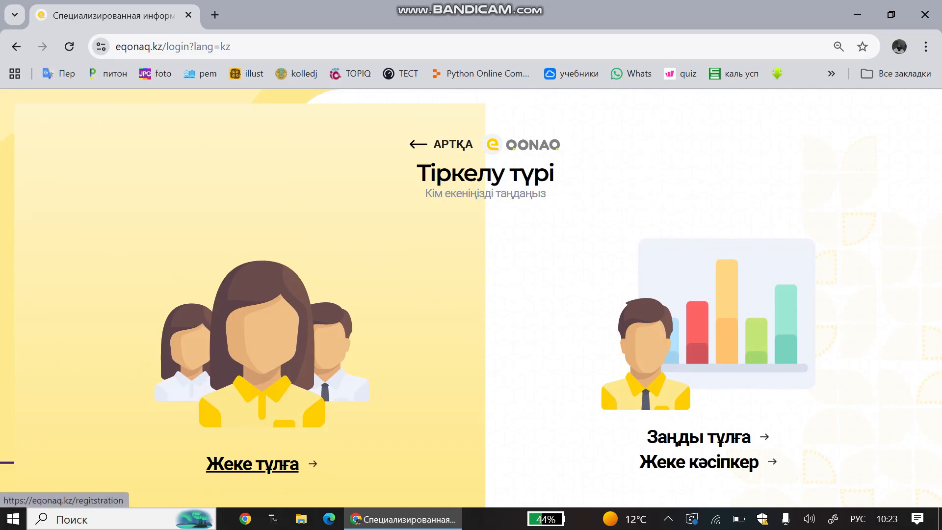
# Choose Жеке тұлға and accept the user agreement with Келесі.
pyautogui.click(252, 464)
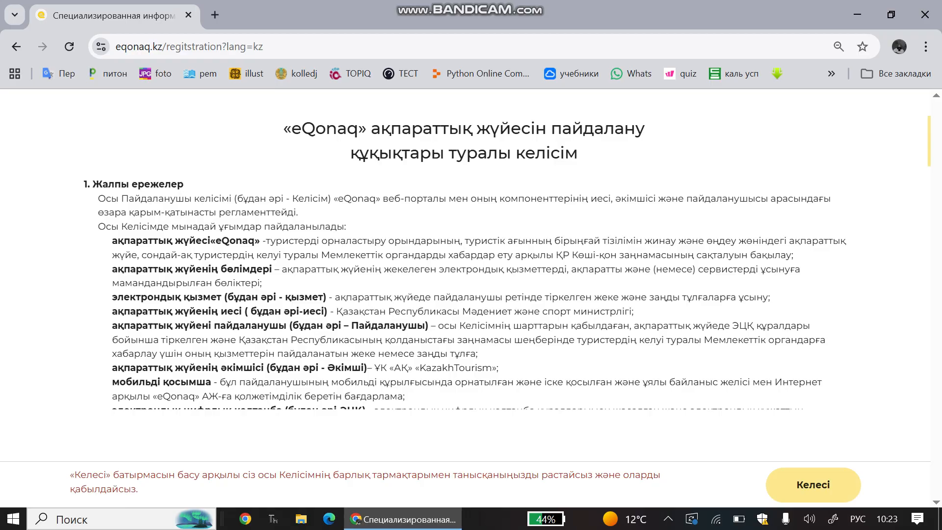
pyautogui.scroll(-20, 465, 251)
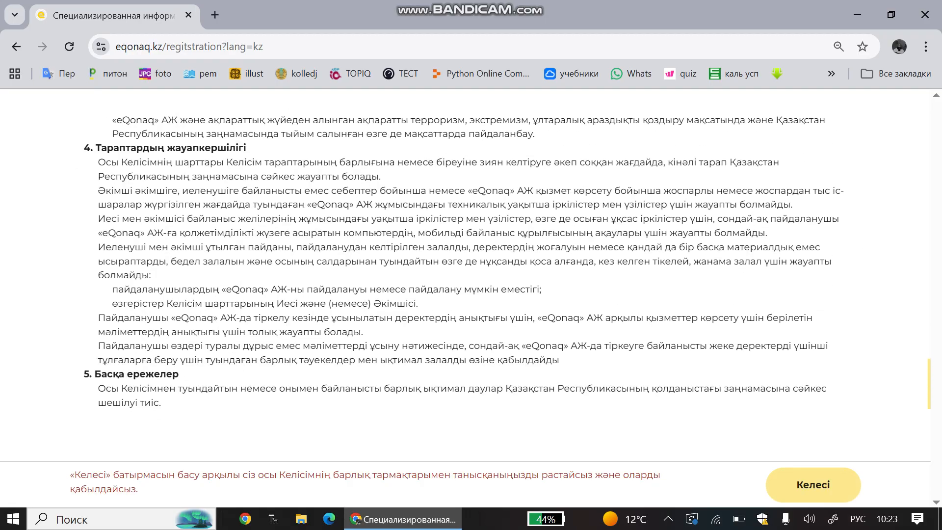
pyautogui.click(813, 484)
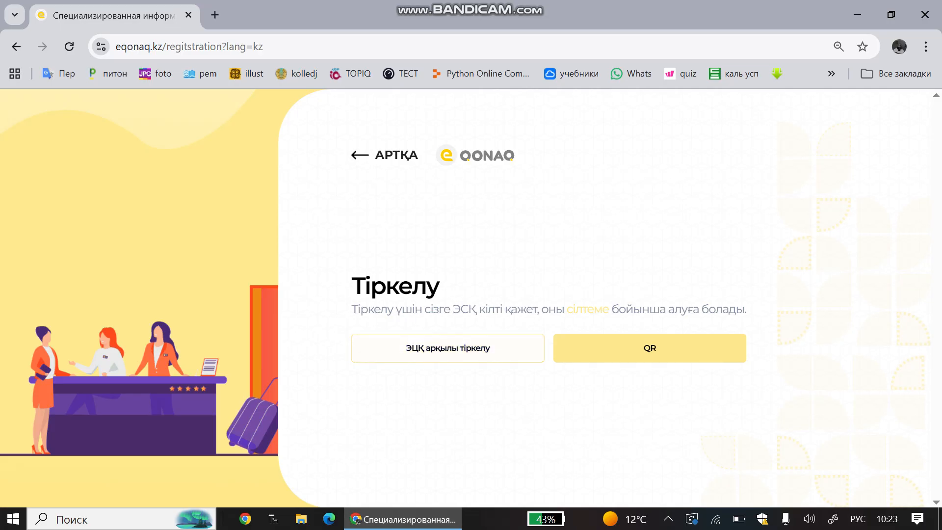
# In a new tab, search Google for 'ncalayer' after switching the keyboard layout to English.
pyautogui.click(214, 15)
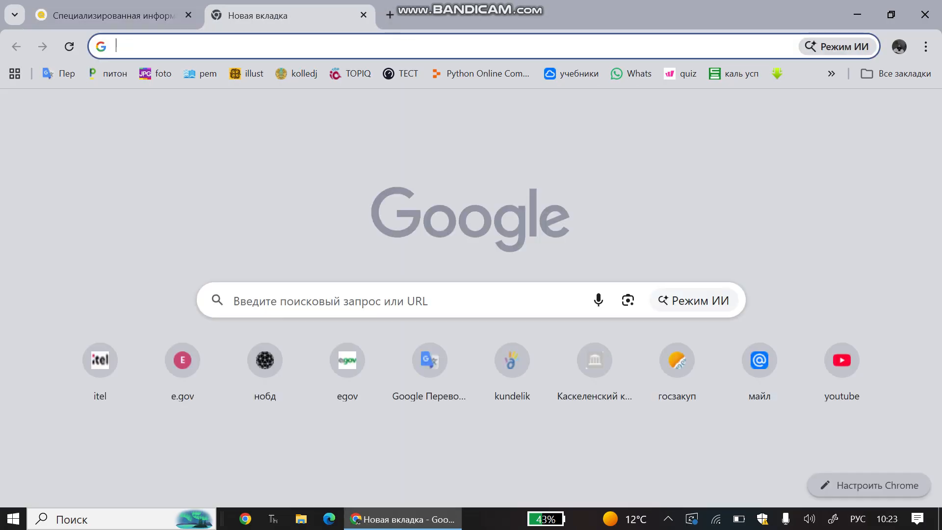
pyautogui.click(228, 300)
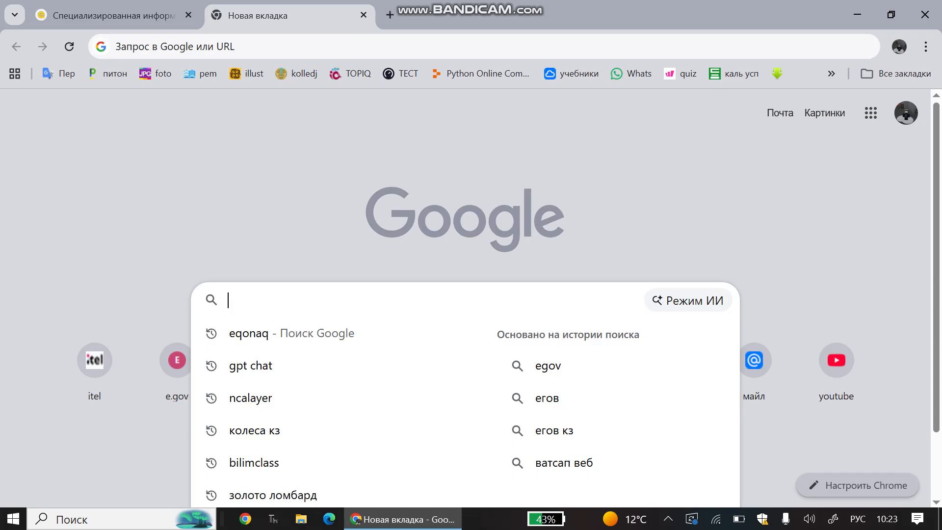
pyautogui.write('тс')
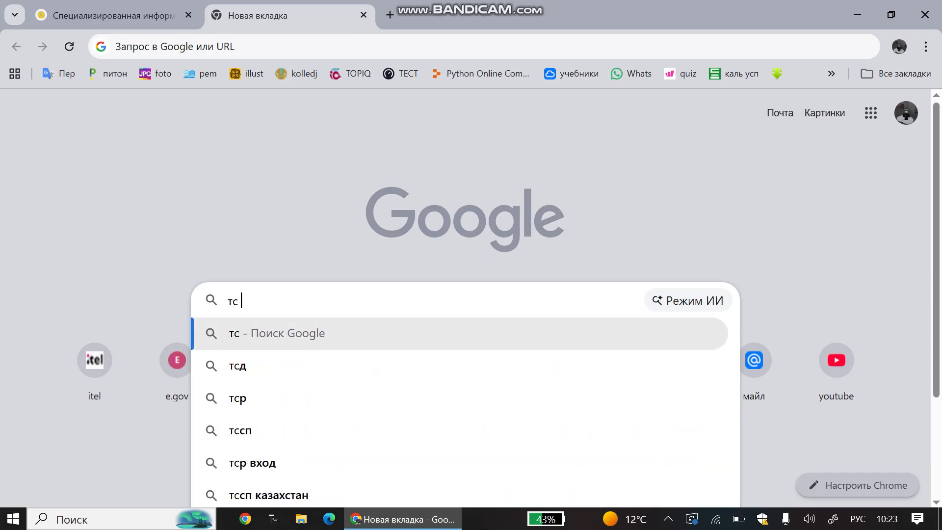
pyautogui.hotkey('shift', 'Left')
pyautogui.hotkey('shift', 'Left')
pyautogui.hotkey('shift', 'Left')
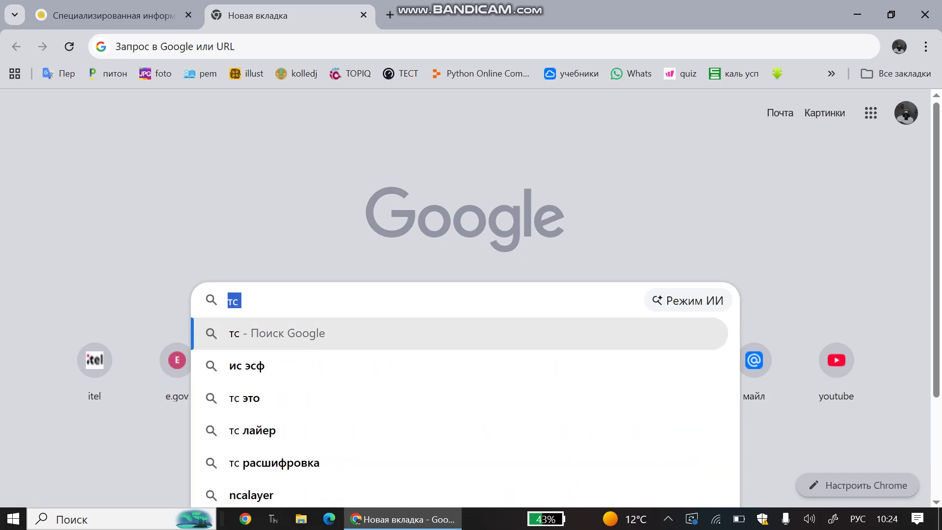
pyautogui.hotkey('alt', 'shift')
pyautogui.hotkey('alt', 'shift')
pyautogui.write('nc')
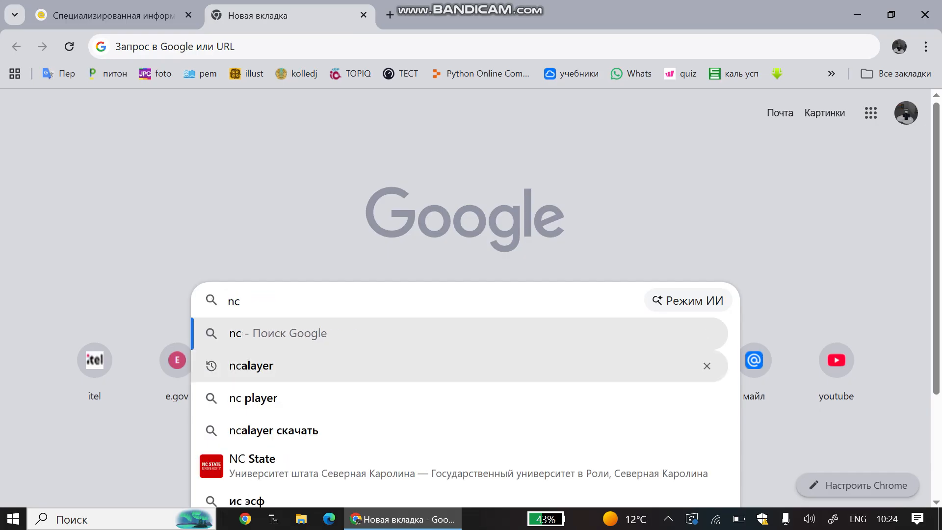
pyautogui.click(262, 366)
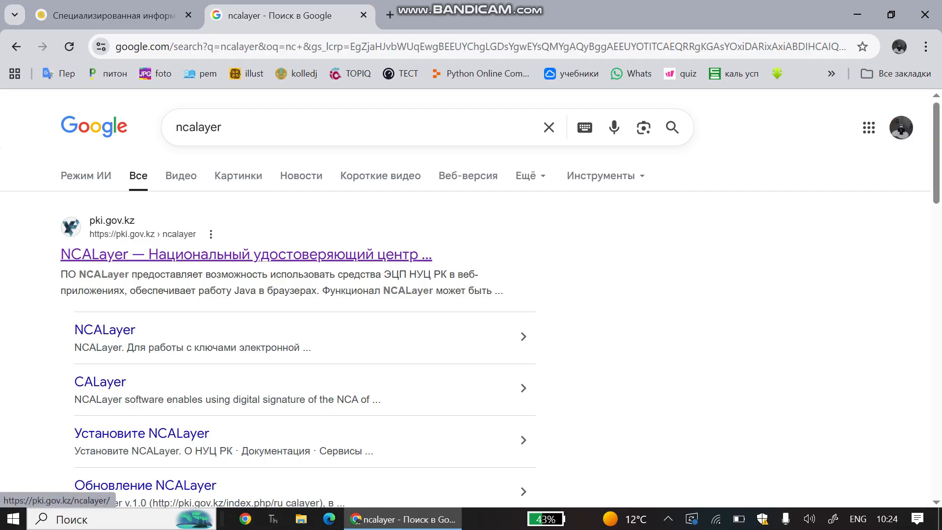
# Open the pki.gov.kz NCALayer page, view its installer download table, then minimize Chrome.
pyautogui.click(246, 255)
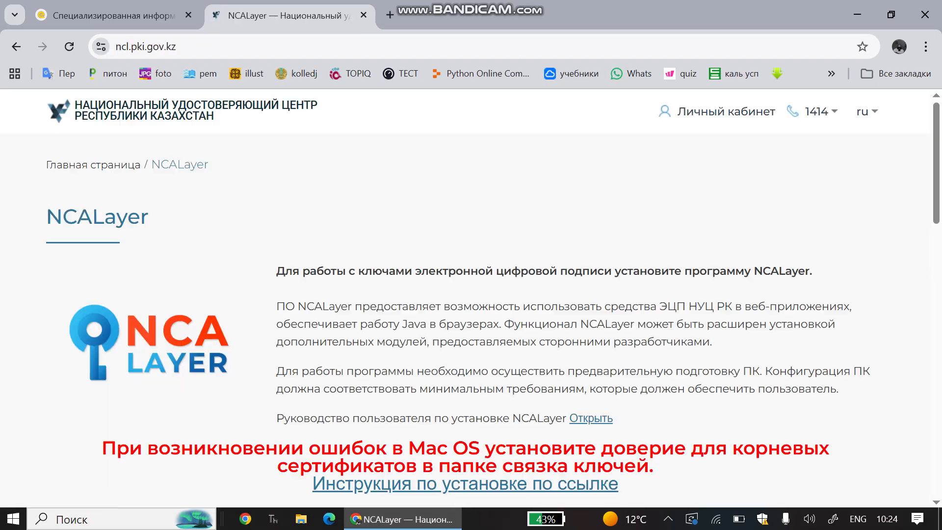
pyautogui.scroll(-10, 368, 300)
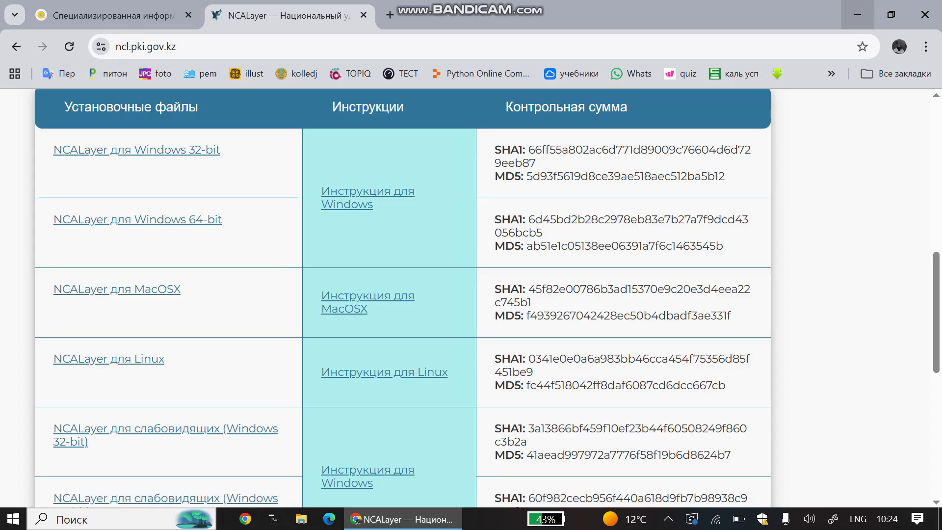
pyautogui.click(857, 14)
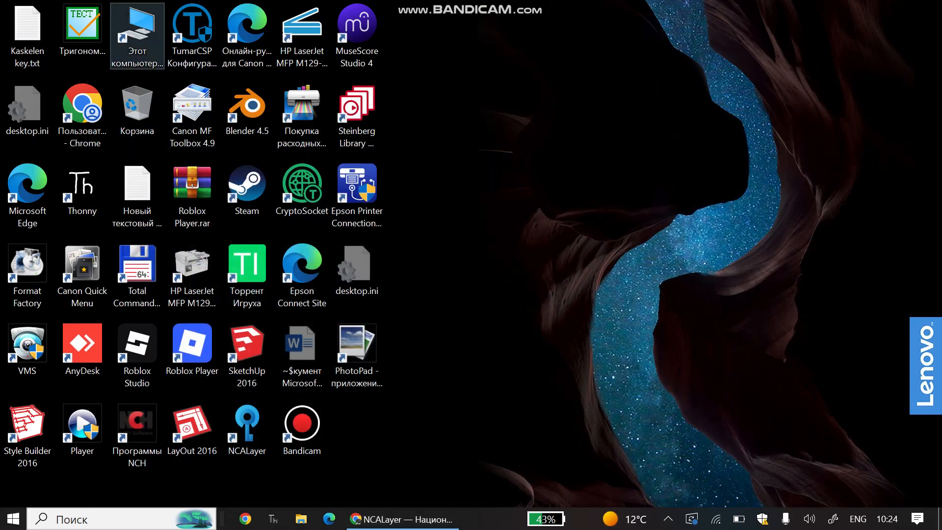
# Open and close Этот компьютер, then view and close the shortcut's properties dialog.
pyautogui.doubleClick(137, 27)
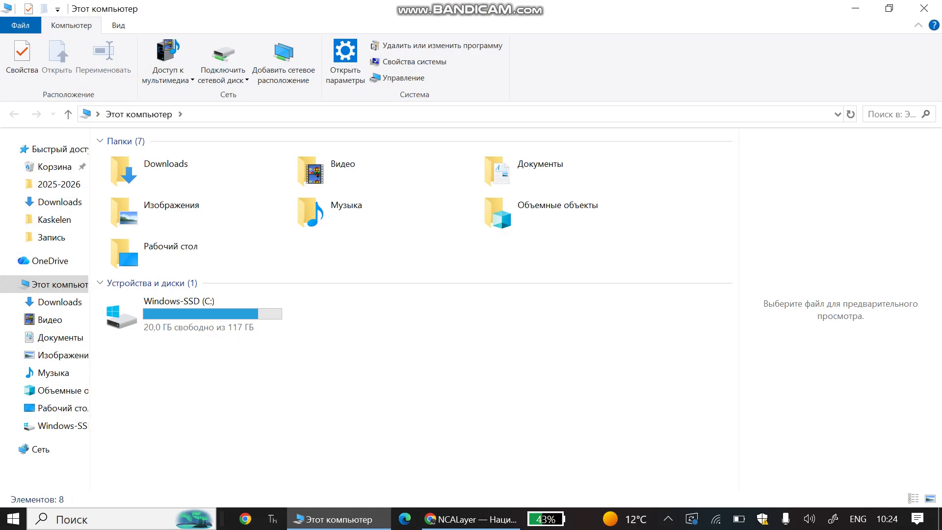
pyautogui.click(924, 9)
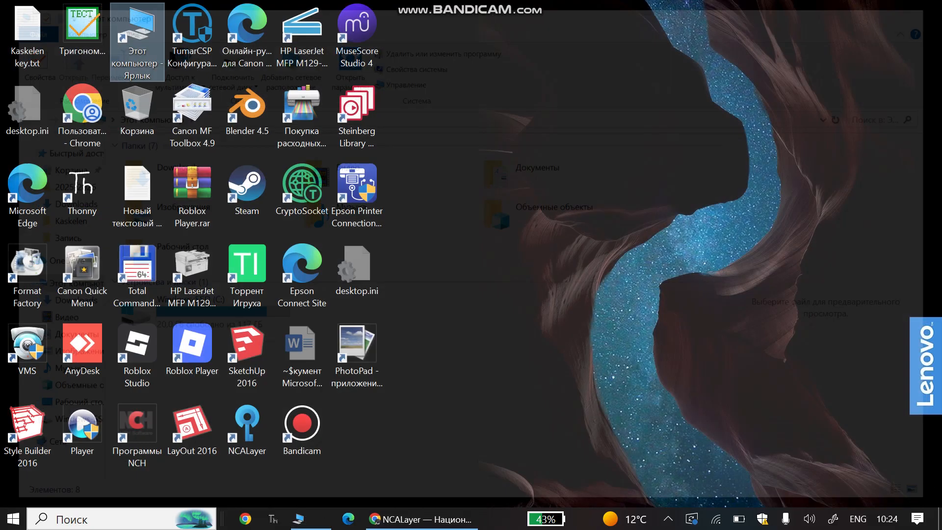
pyautogui.rightClick(131, 60)
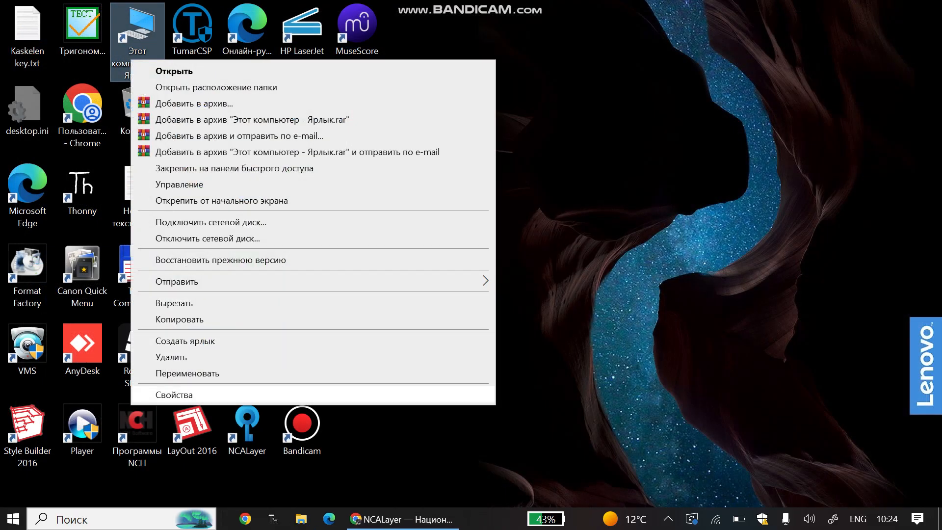
pyautogui.click(174, 394)
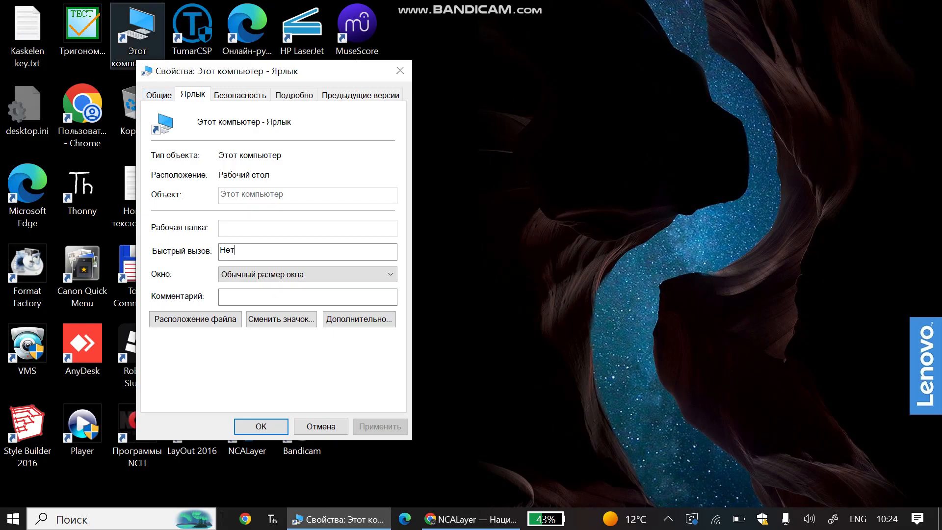
pyautogui.moveTo(216, 71); pyautogui.dragTo(446, 69)
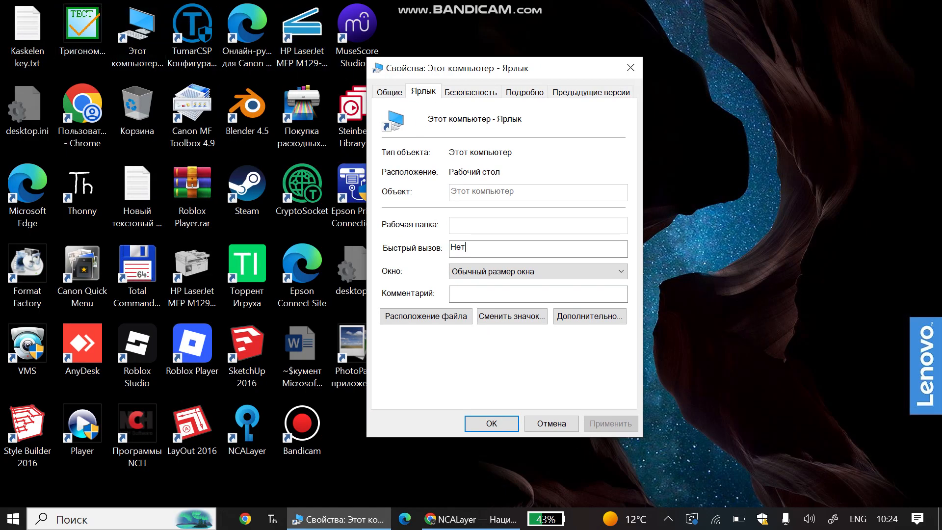
pyautogui.click(630, 68)
# Open Этот компьютер in Explorer, go to Рабочий стол, and bring up Этот компьютер's context menu.
pyautogui.doubleClick(137, 42)
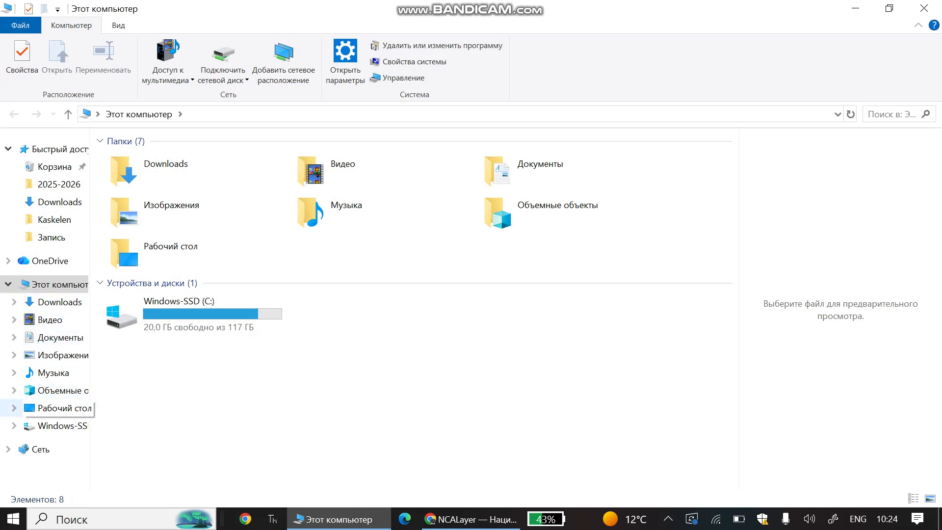
pyautogui.click(56, 408)
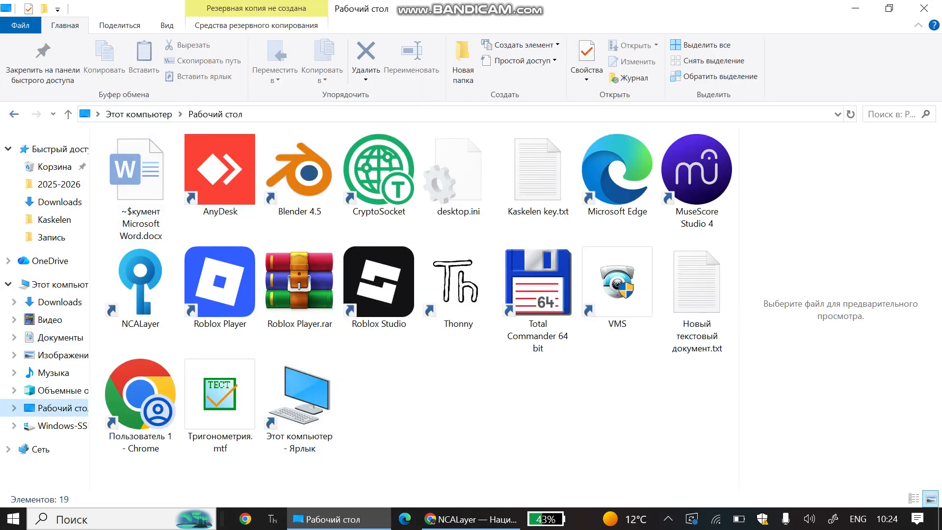
pyautogui.hotkey('alt', 'Left')
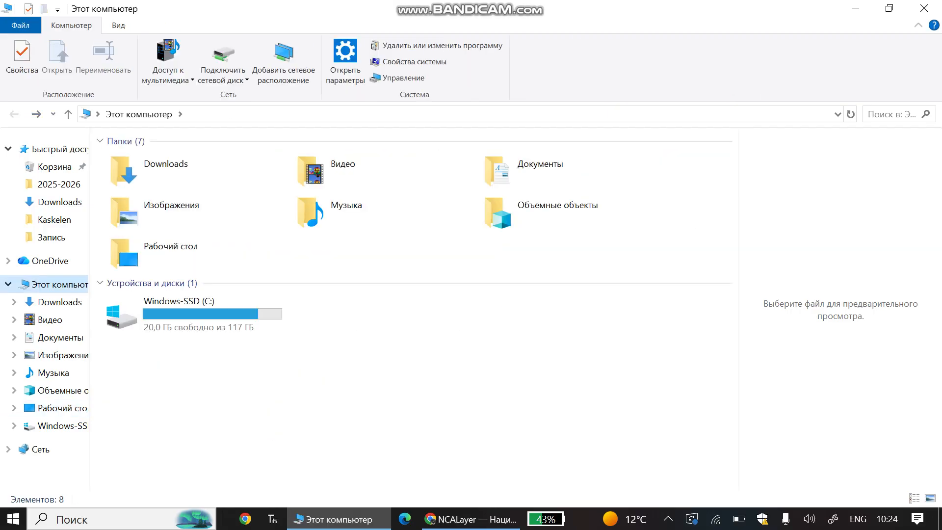
pyautogui.hotkey('alt', 'Right')
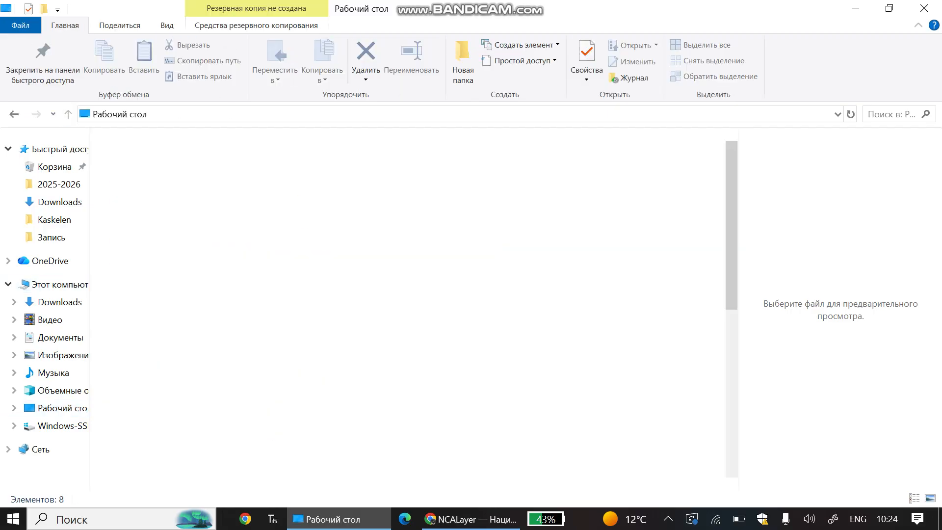
pyautogui.rightClick(589, 153)
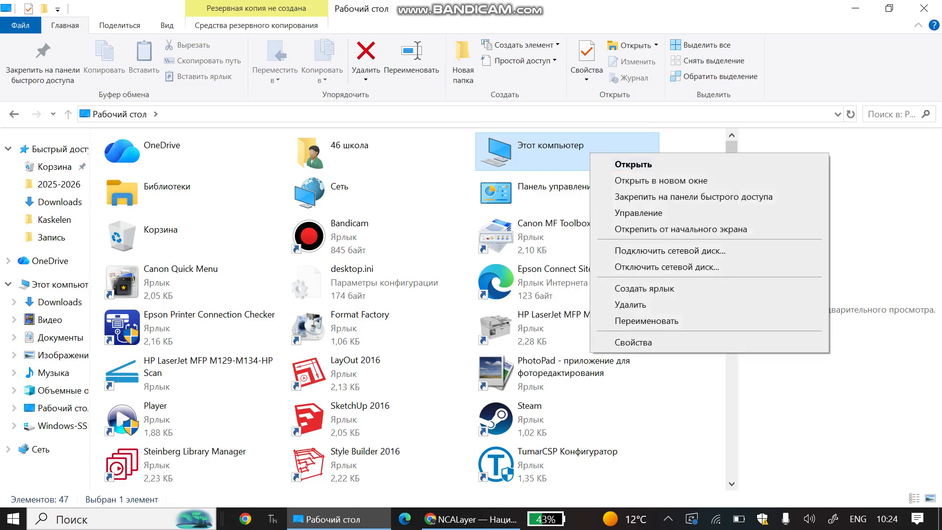
pyautogui.click(633, 342)
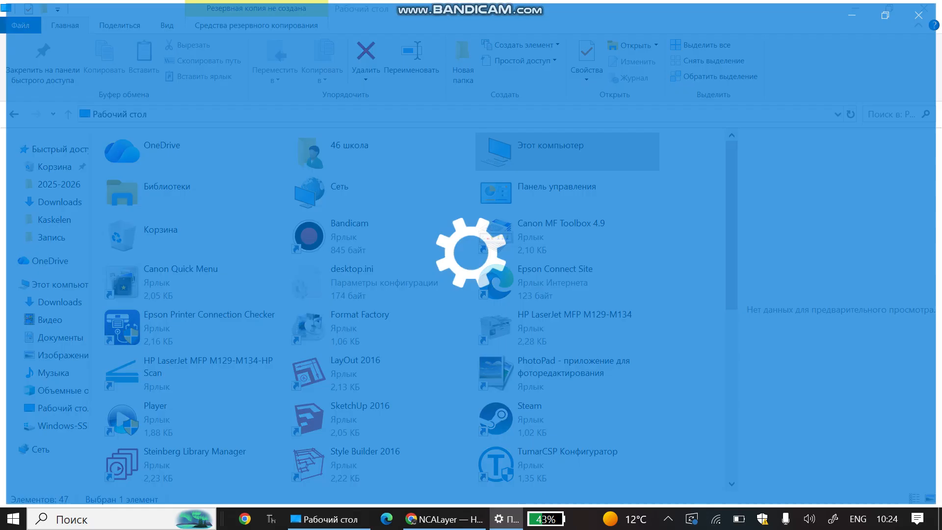
pyautogui.scroll(-10, 490, 289)
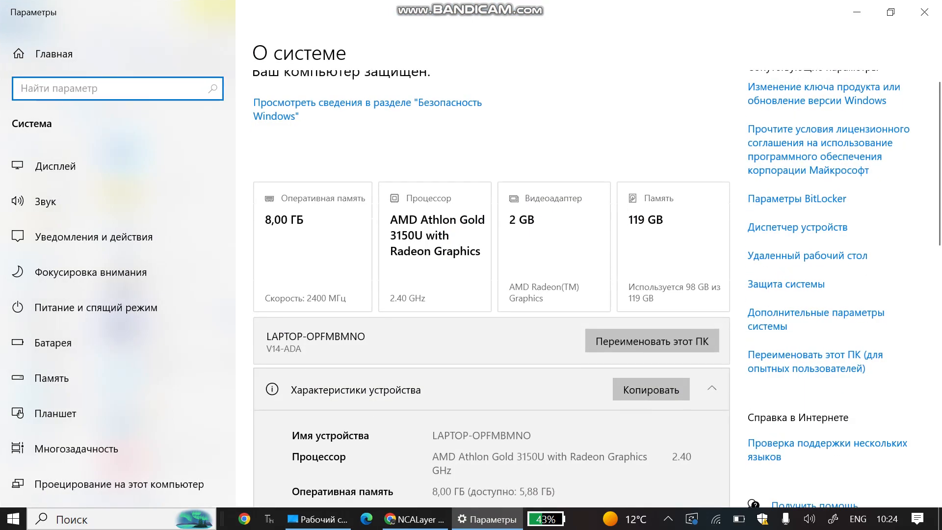
pyautogui.scroll(-5, 490, 289)
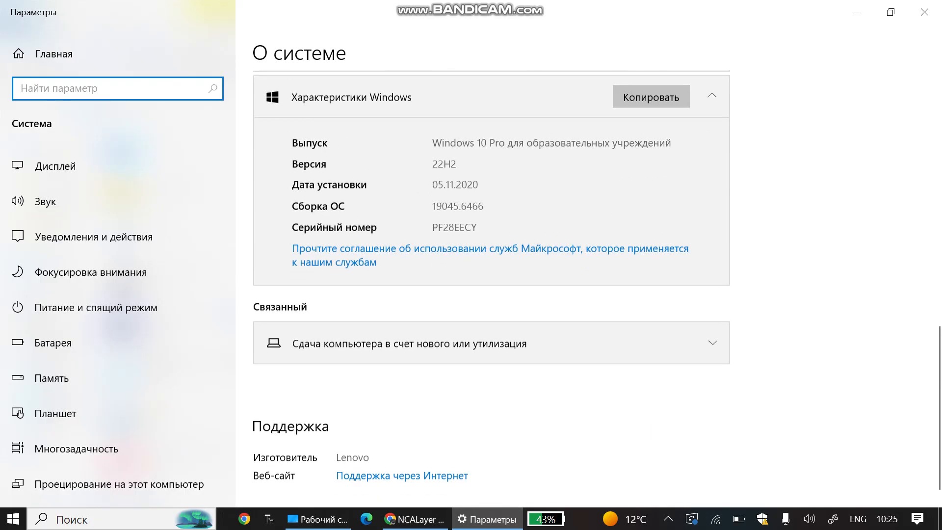
pyautogui.scroll(6, 491, 290)
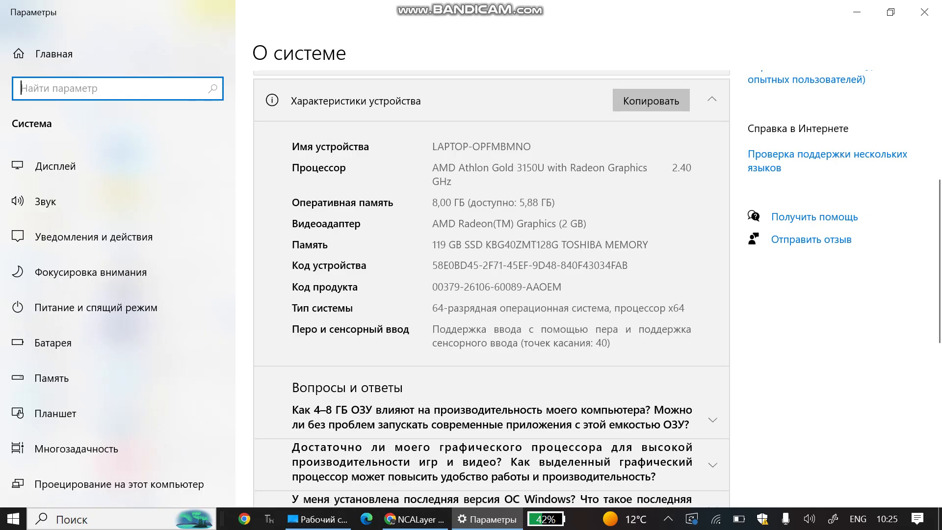
pyautogui.click(925, 12)
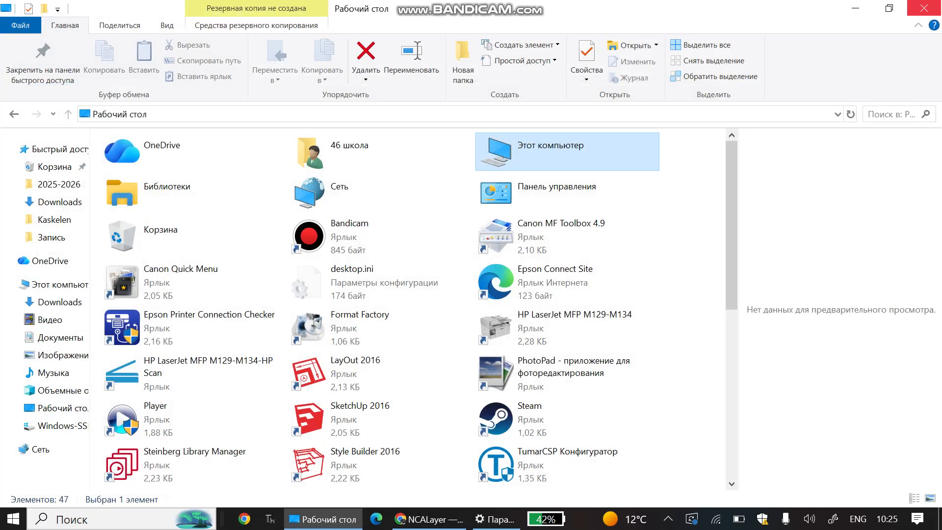
# Check Этот компьютер's Свойства for 64-bit Windows, then close the System and Explorer windows.
pyautogui.press('Return')
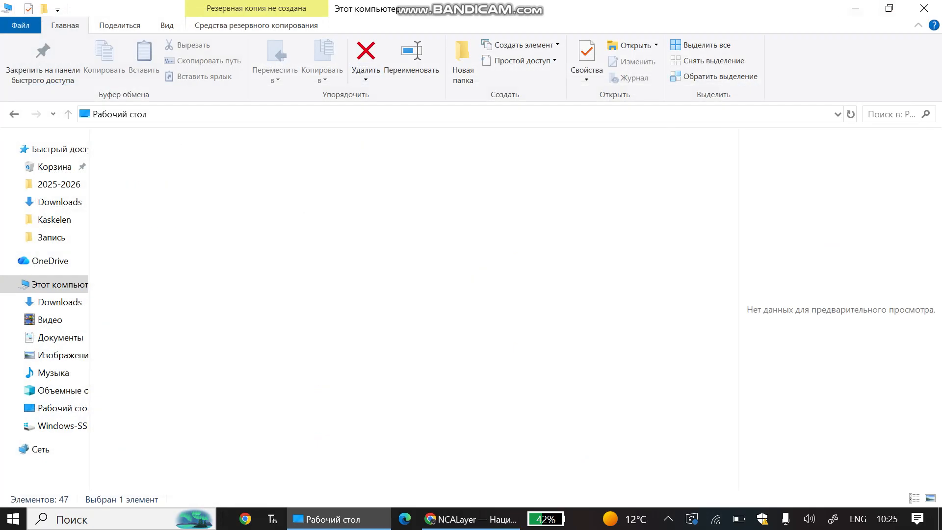
pyautogui.press('super+d')
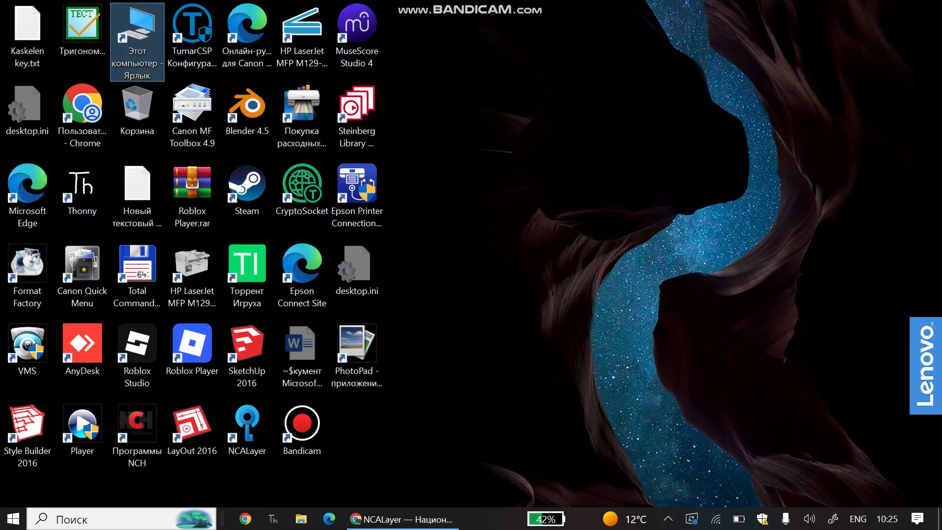
pyautogui.doubleClick(137, 39)
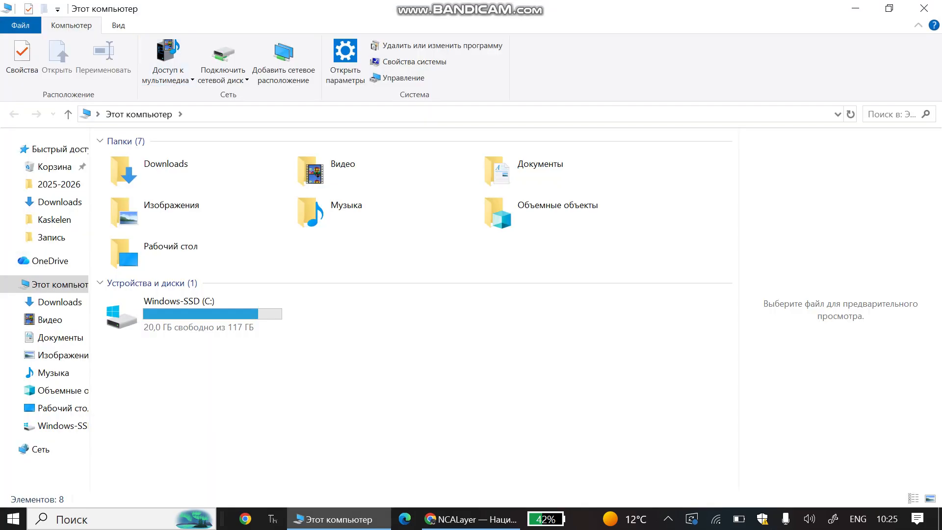
pyautogui.rightClick(434, 290)
pyautogui.press('Return')
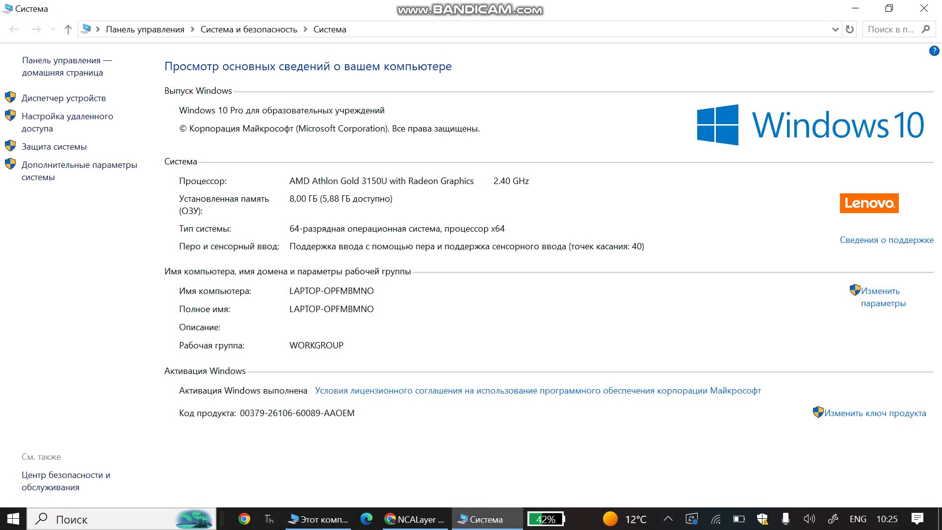
pyautogui.click(924, 8)
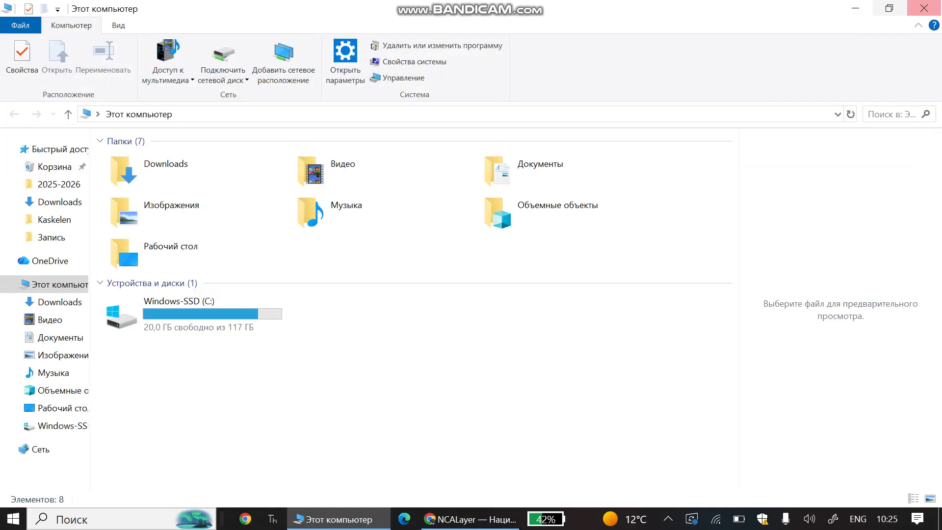
pyautogui.click(924, 8)
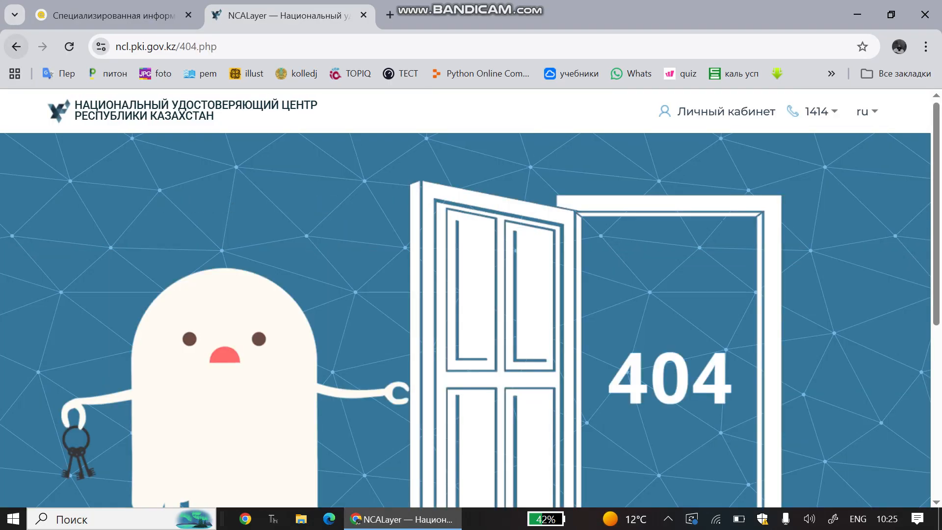
# Save the NCALayer для Windows 64-bit installer to Downloads and run it.
pyautogui.hotkey('alt', 'Left')
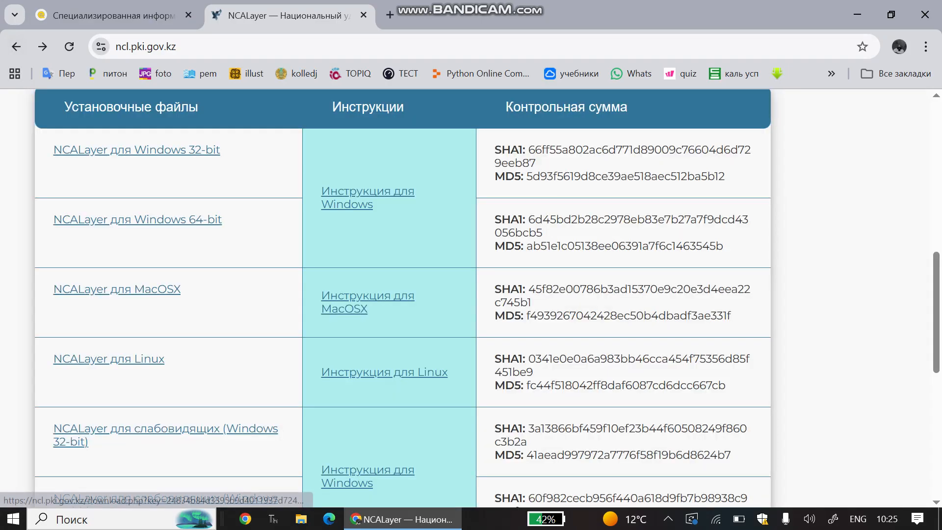
pyautogui.click(138, 220)
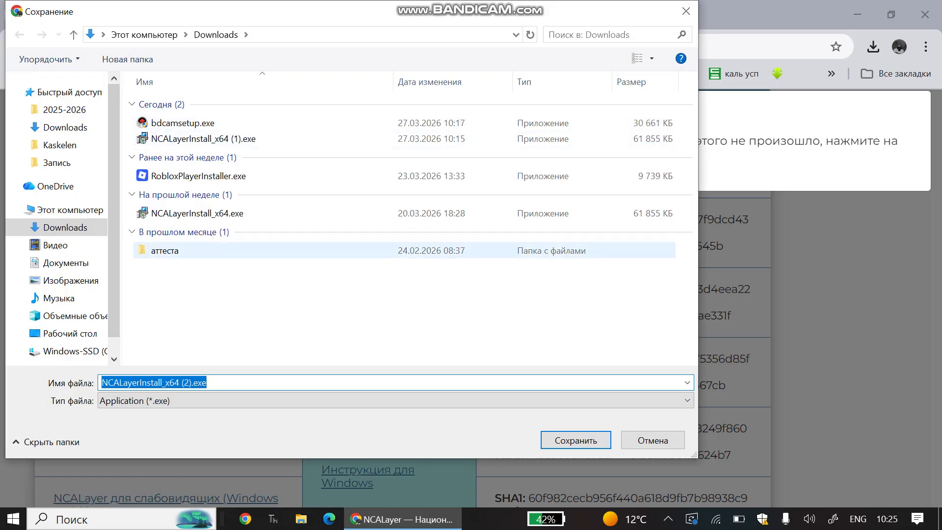
pyautogui.click(576, 440)
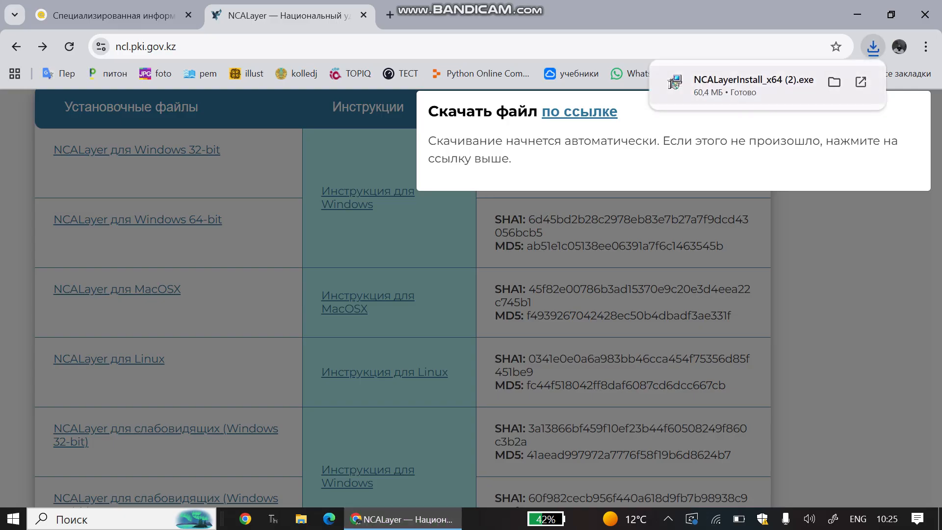
pyautogui.click(673, 82)
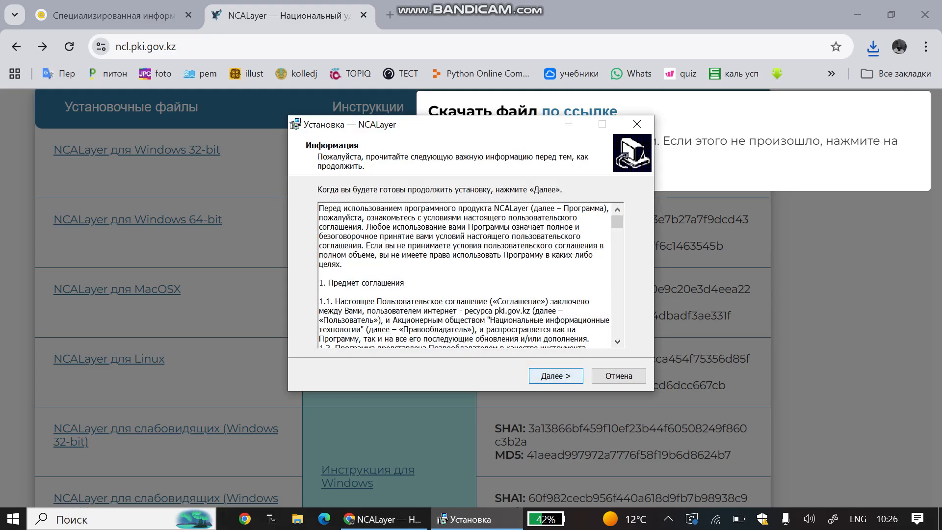
# Complete the NCALayer install, restart it, confirm it's in the tray, and return to eQonaq.
pyautogui.press('Return')
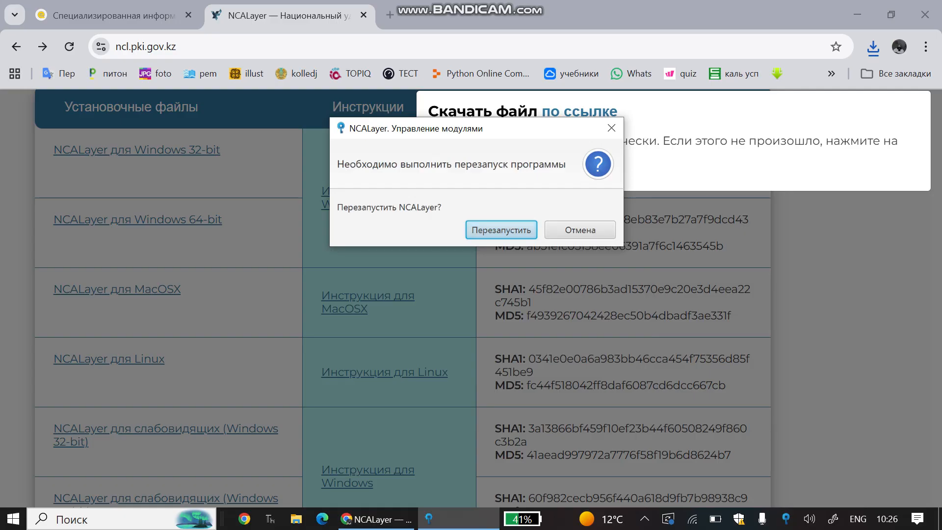
pyautogui.press('Return')
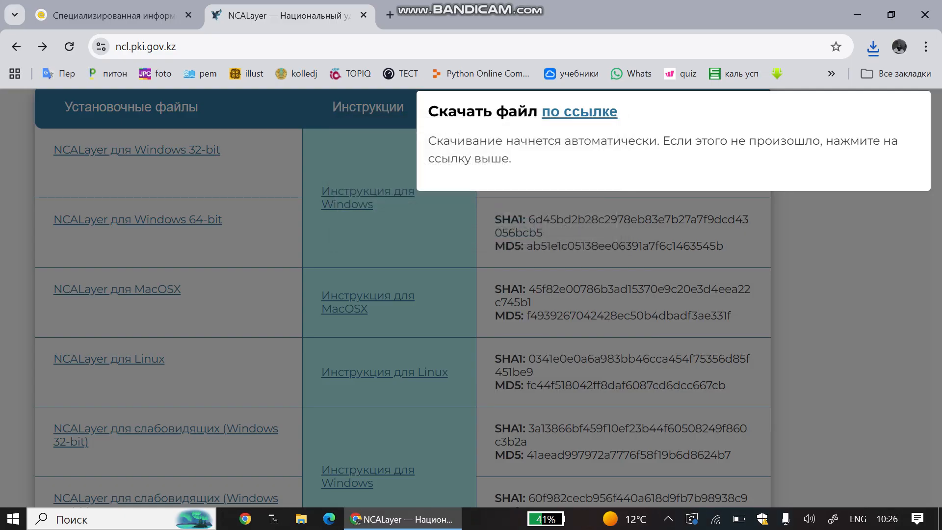
pyautogui.click(668, 519)
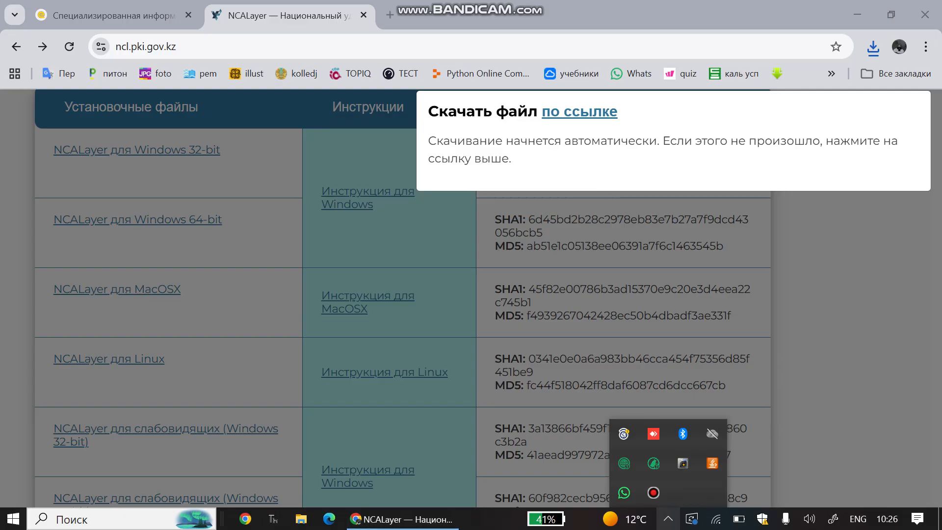
pyautogui.click(668, 518)
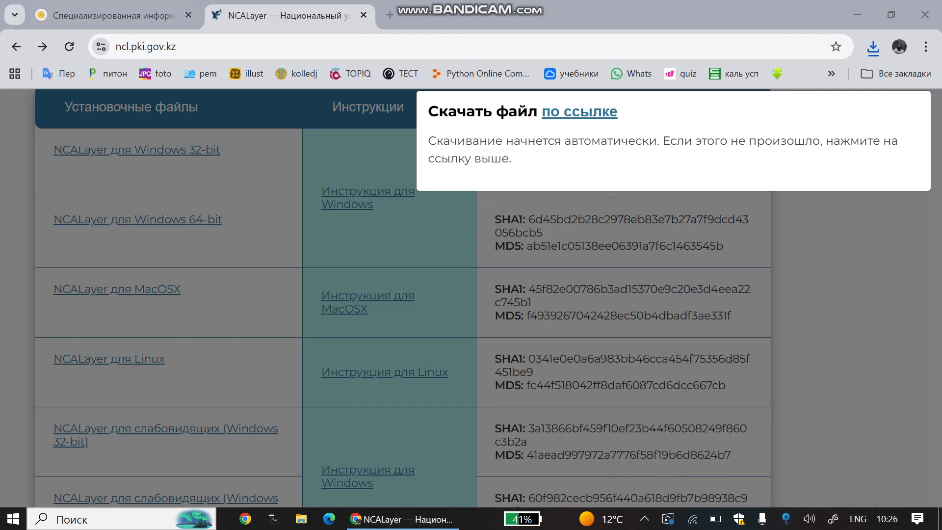
pyautogui.click(113, 15)
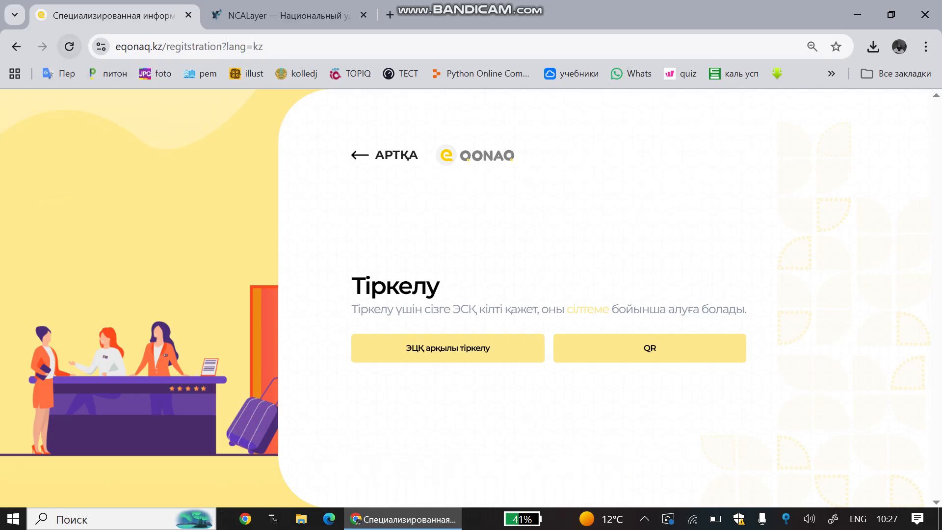
# Reload the registration page, accept the agreement again, and start ЭЦҚ key registration.
pyautogui.click(69, 46)
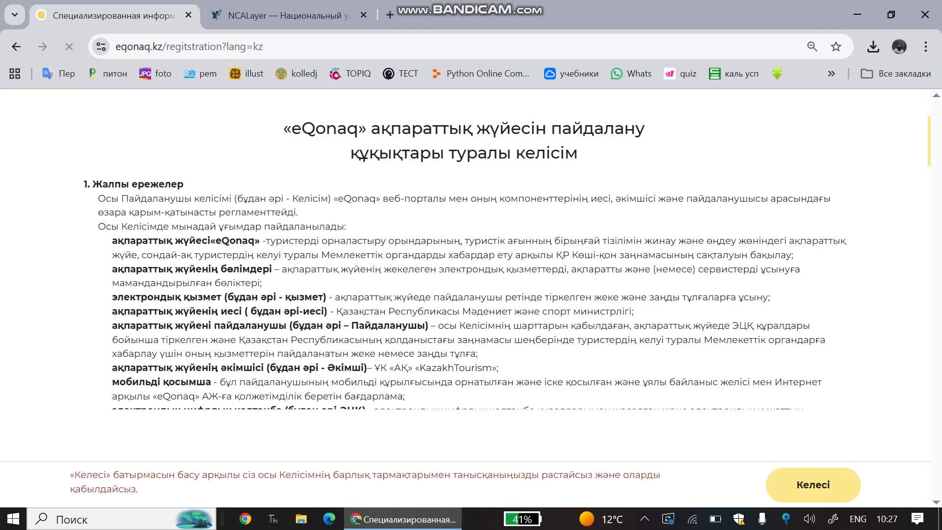
pyautogui.scroll(-15, 508, 260)
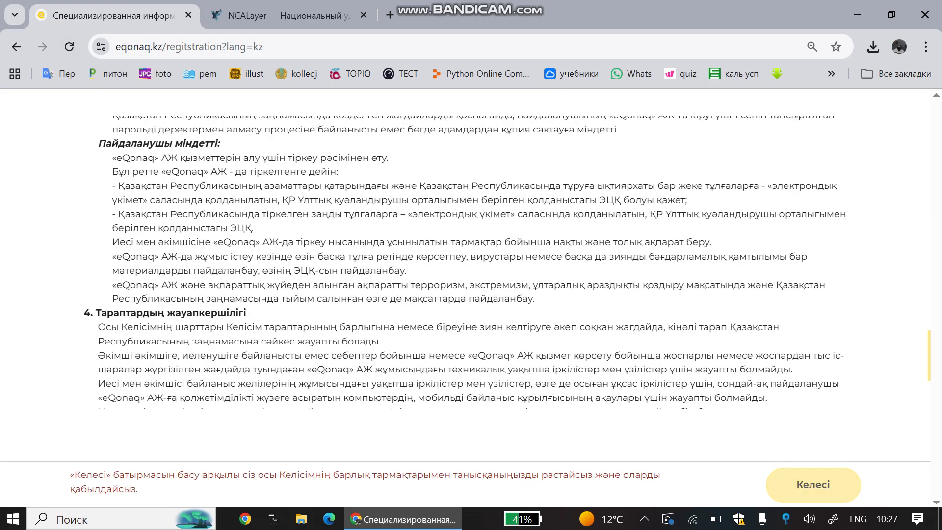
pyautogui.click(813, 485)
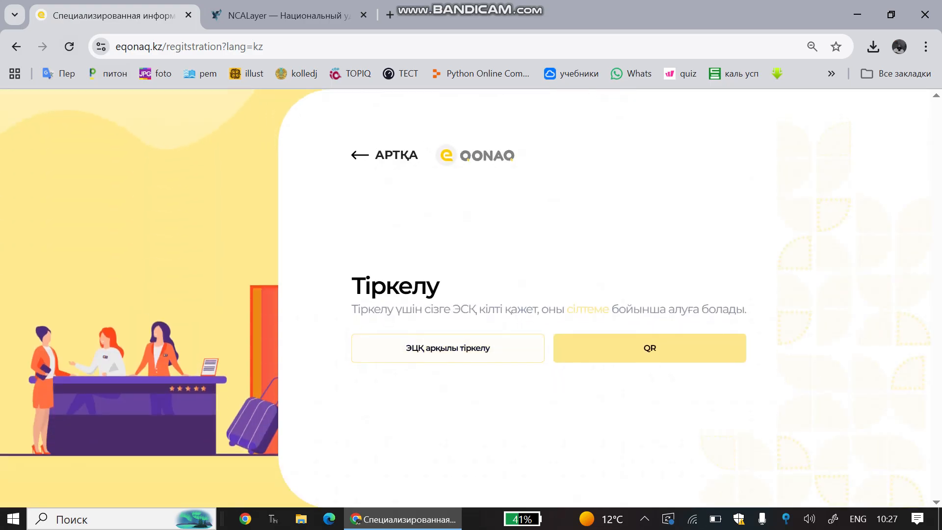
pyautogui.click(448, 348)
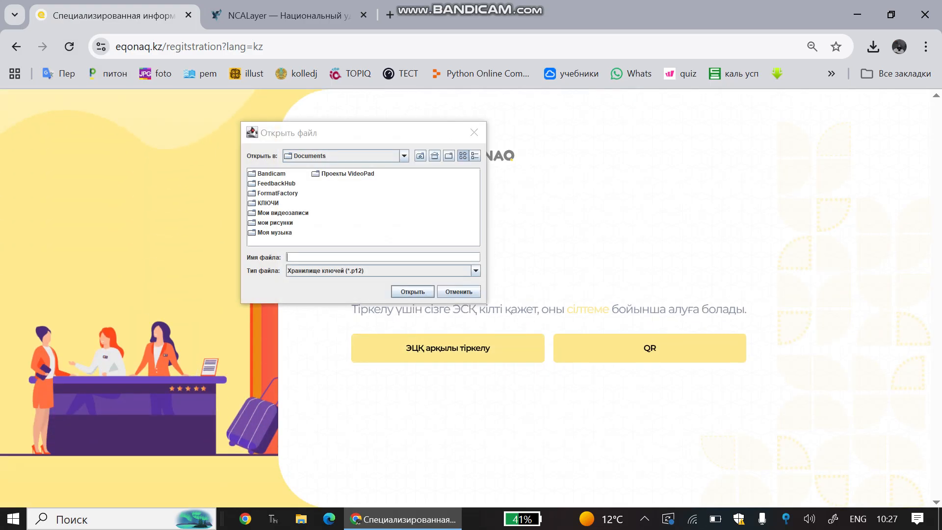
# Pick the GOST512 .p12 key from the КЛЮЧИ folder and enter the key-store password.
pyautogui.click(268, 203)
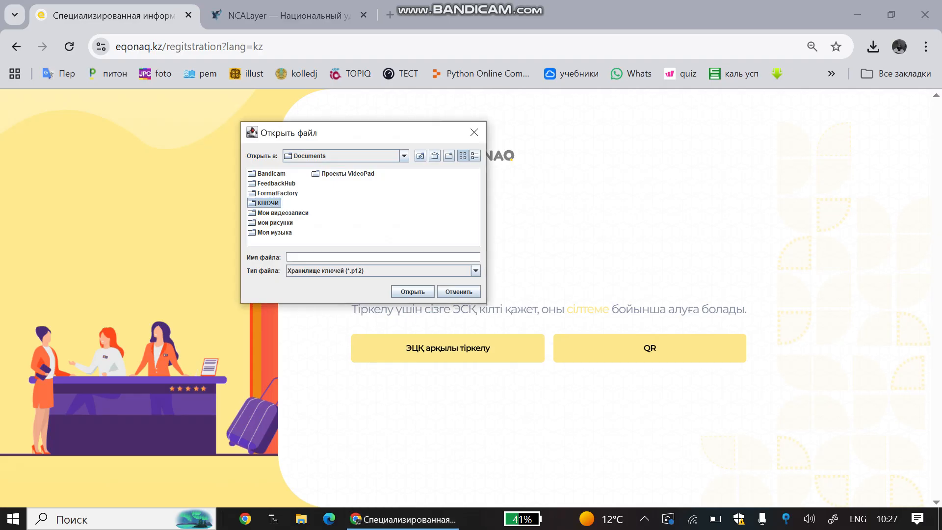
pyautogui.click(268, 203)
pyautogui.doubleClick(268, 203)
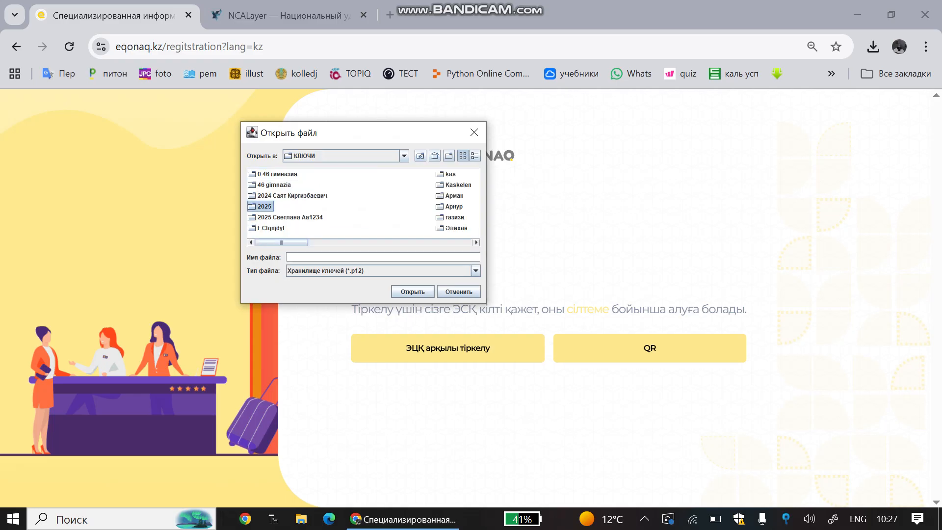
pyautogui.scroll(-3, 363, 201)
pyautogui.doubleClick(455, 174)
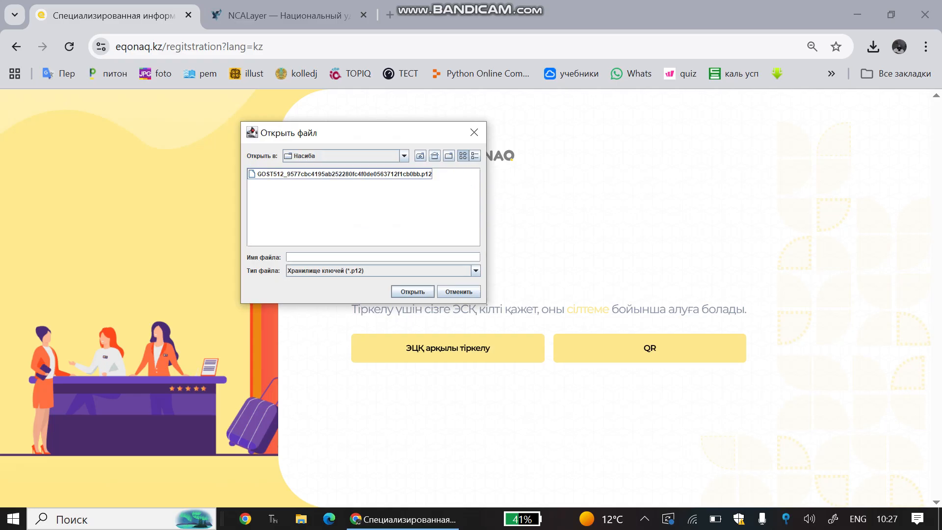
pyautogui.doubleClick(343, 175)
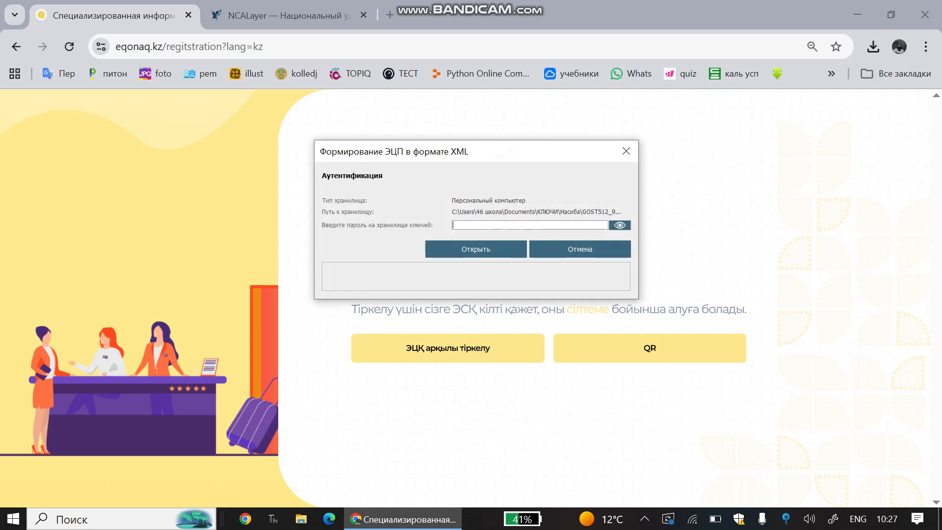
pyautogui.press('Return')
pyautogui.press('Return')
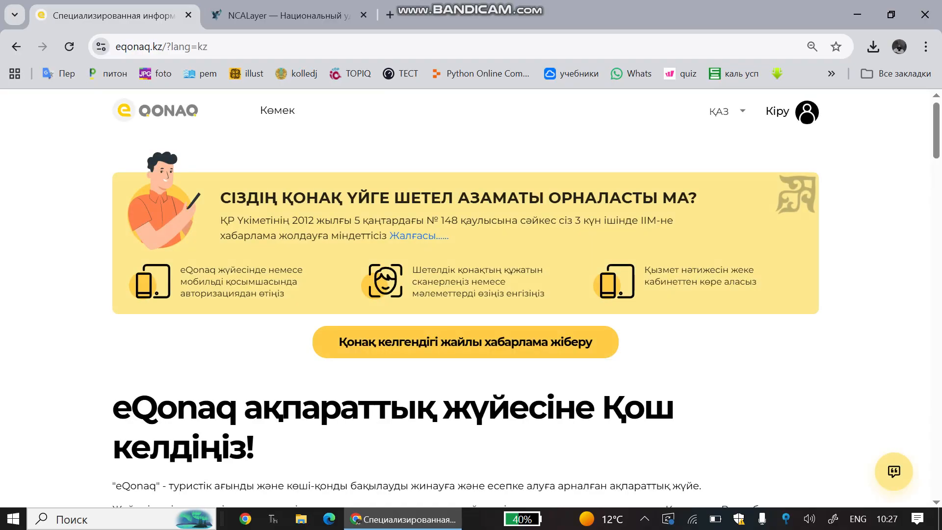
# Try registering as an individual (Жеке тұлға), then return to the eQonaq home page.
pyautogui.scroll(-1, 465, 294)
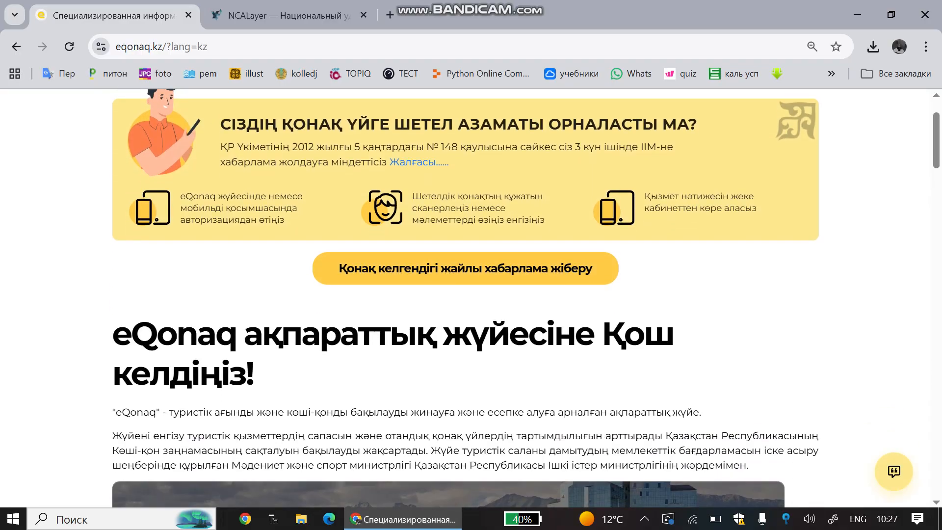
pyautogui.scroll(1, 778, 196)
pyautogui.click(778, 111)
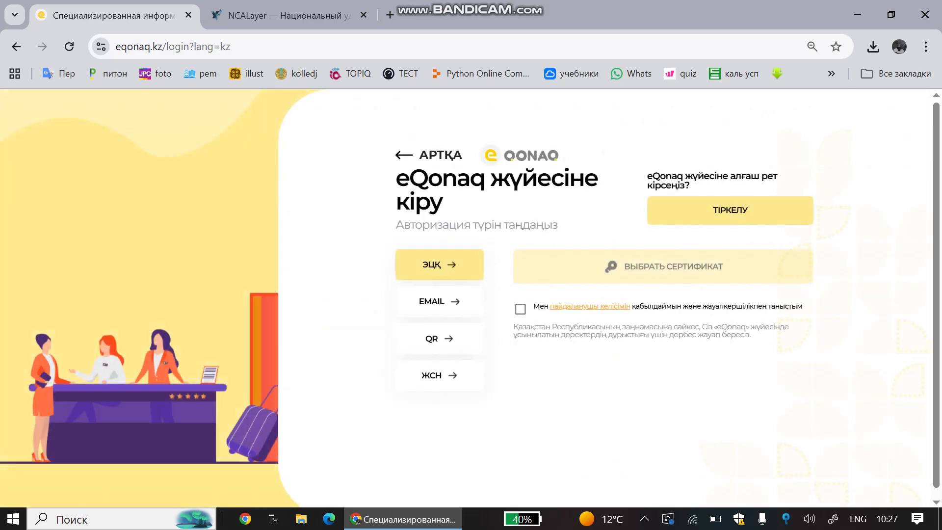
pyautogui.click(730, 210)
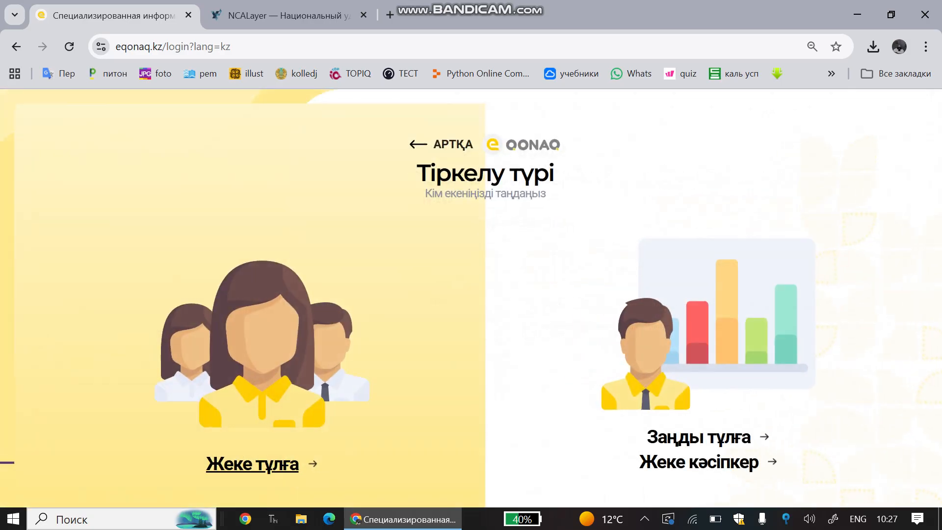
pyautogui.click(253, 463)
pyautogui.click(864, 484)
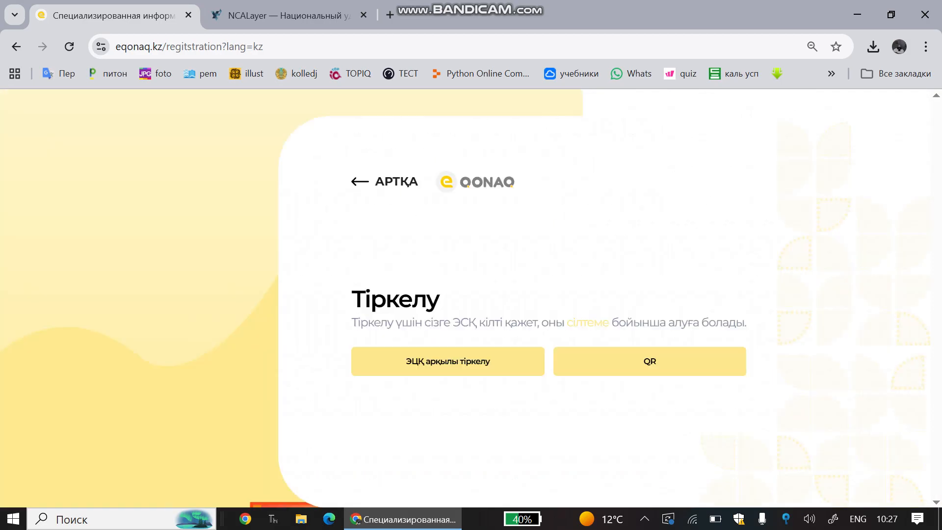
pyautogui.click(649, 361)
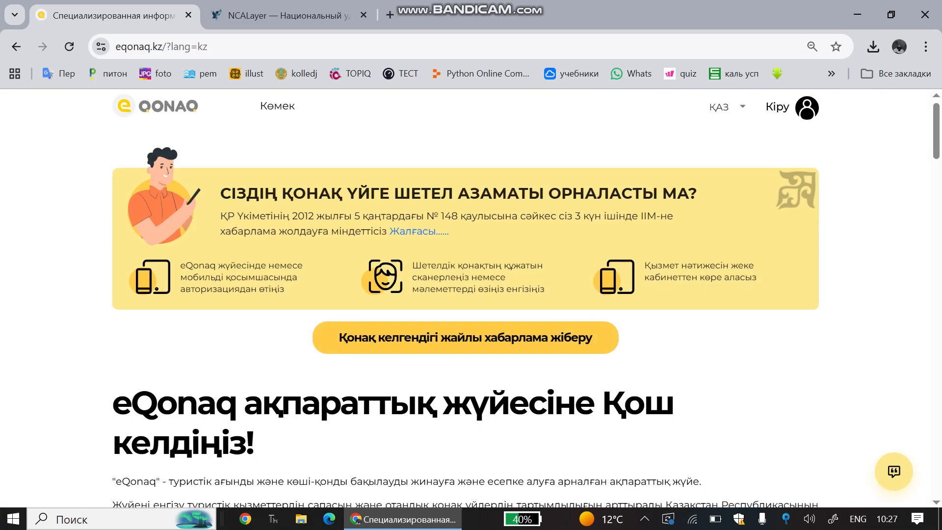
# Reopen Кіру, pass the registration agreement again, and go back to the login page.
pyautogui.scroll(-12, 471, 295)
pyautogui.scroll(-18, 471, 294)
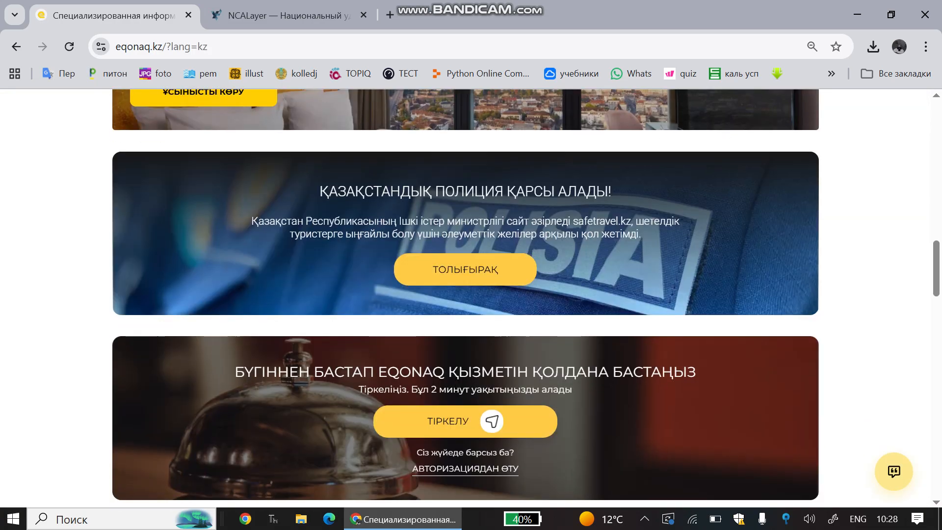
pyautogui.scroll(15, 471, 294)
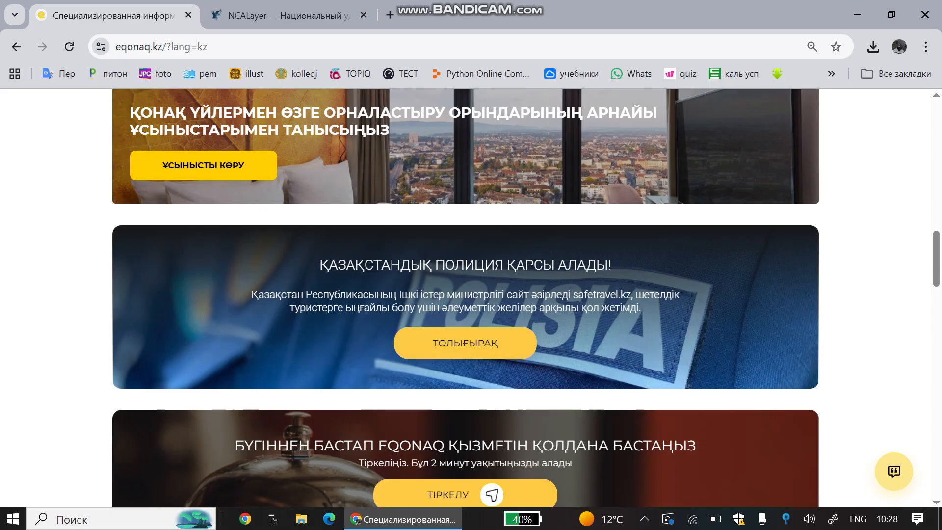
pyautogui.scroll(15, 465, 343)
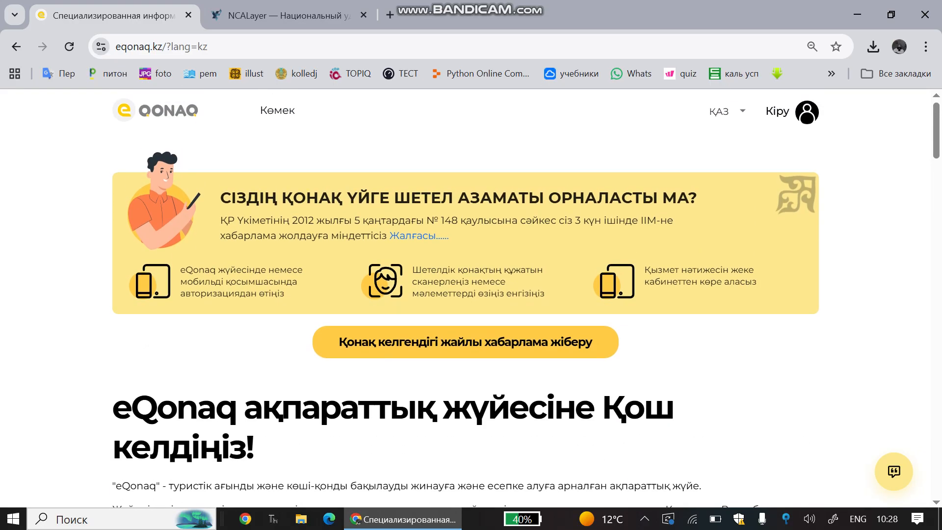
pyautogui.click(778, 111)
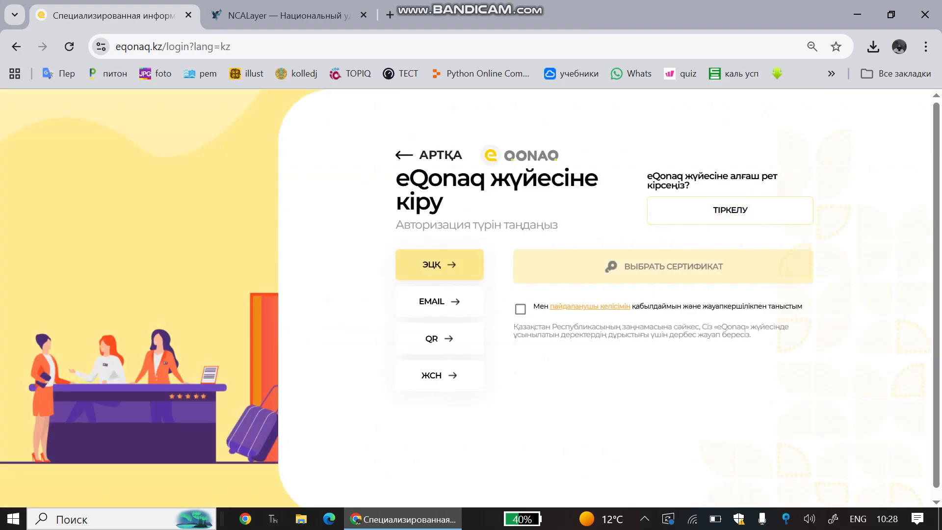
pyautogui.click(730, 210)
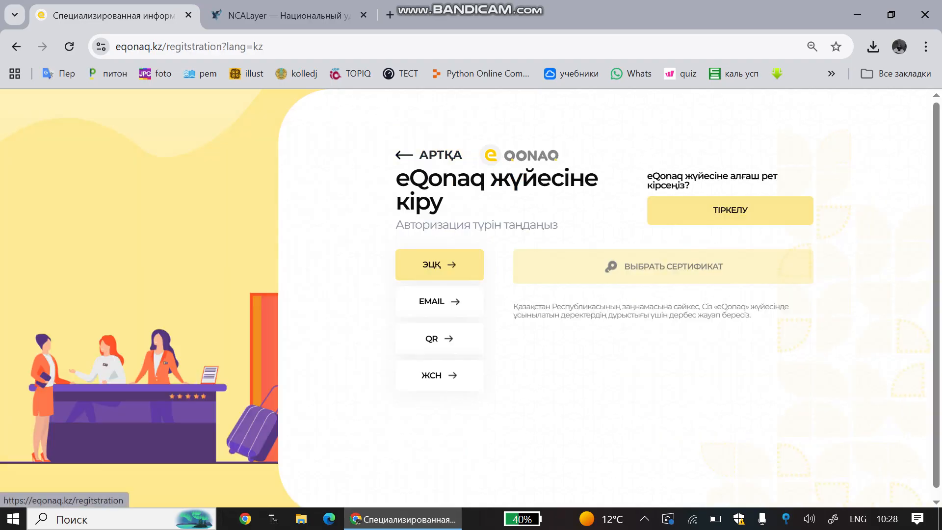
pyautogui.click(813, 483)
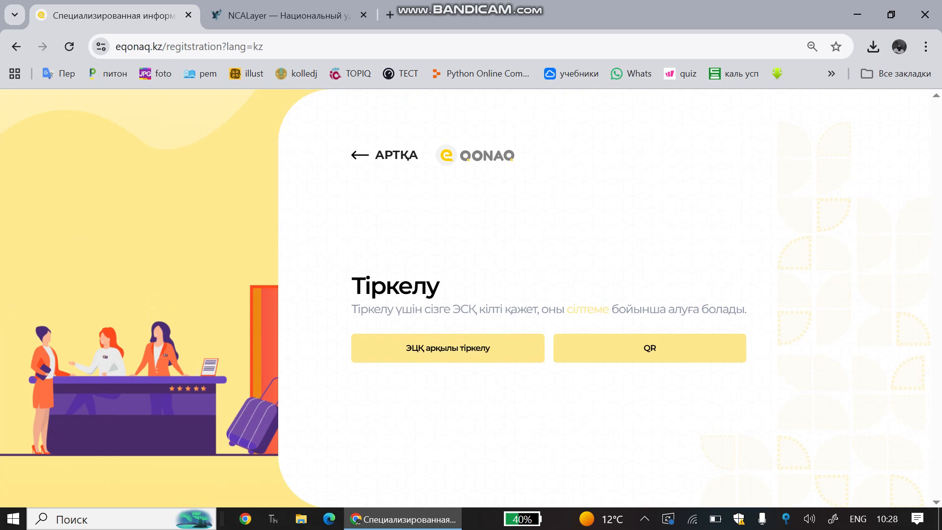
pyautogui.click(397, 156)
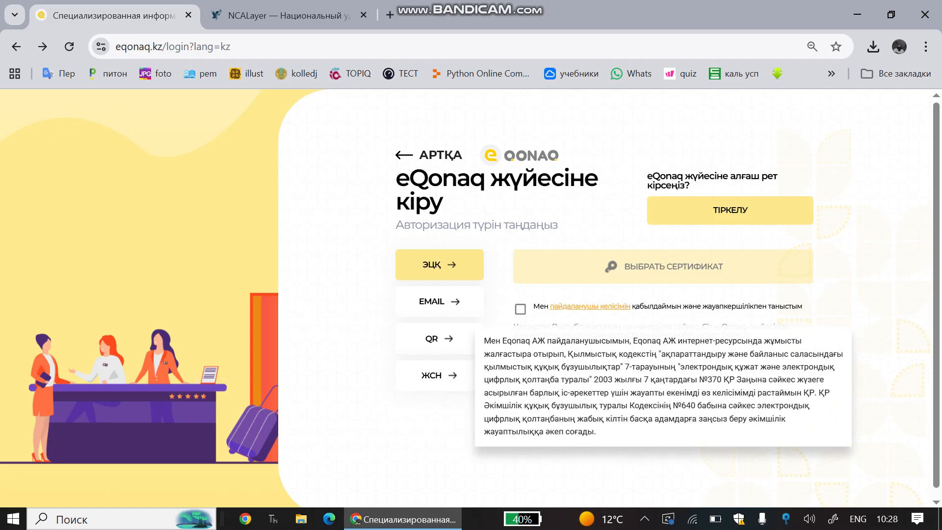
# Accept the user agreement, remove the saved key and choose to select a new key.
pyautogui.click(520, 308)
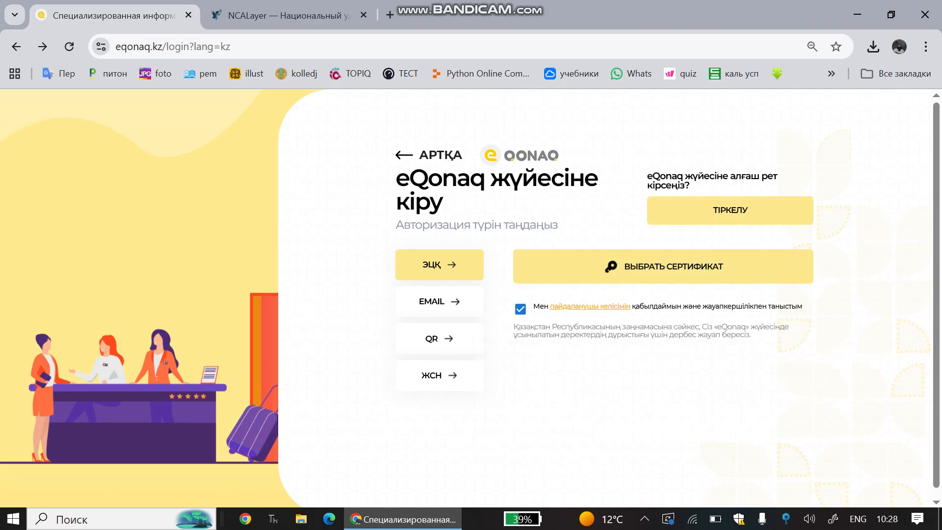
pyautogui.moveTo(520, 309)
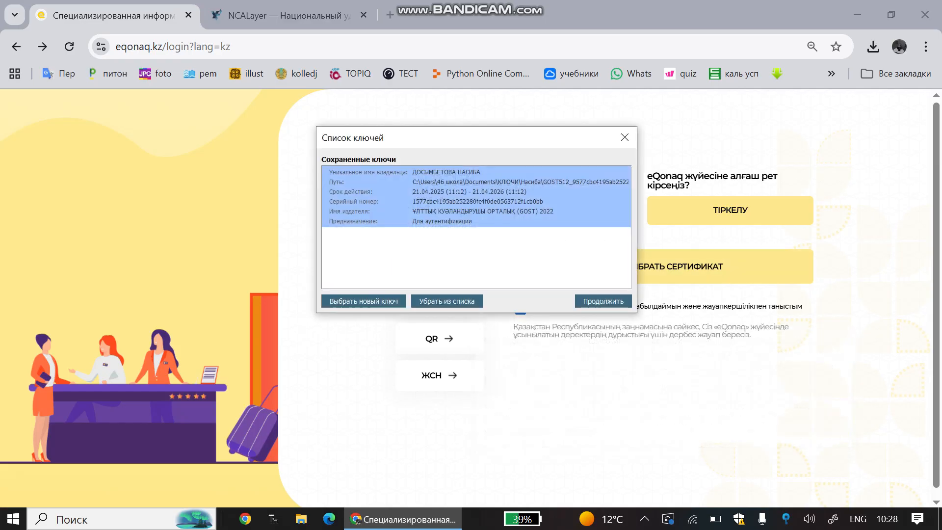
pyautogui.click(446, 301)
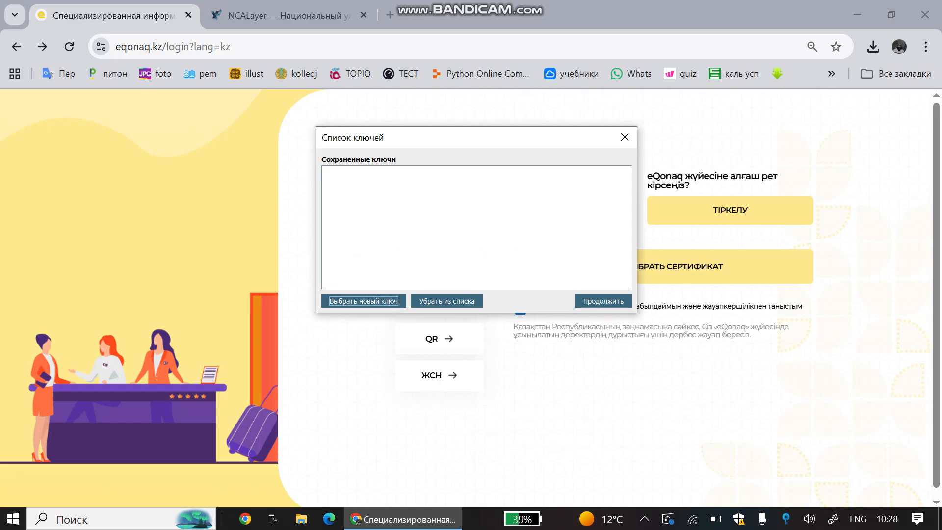
pyautogui.click(363, 301)
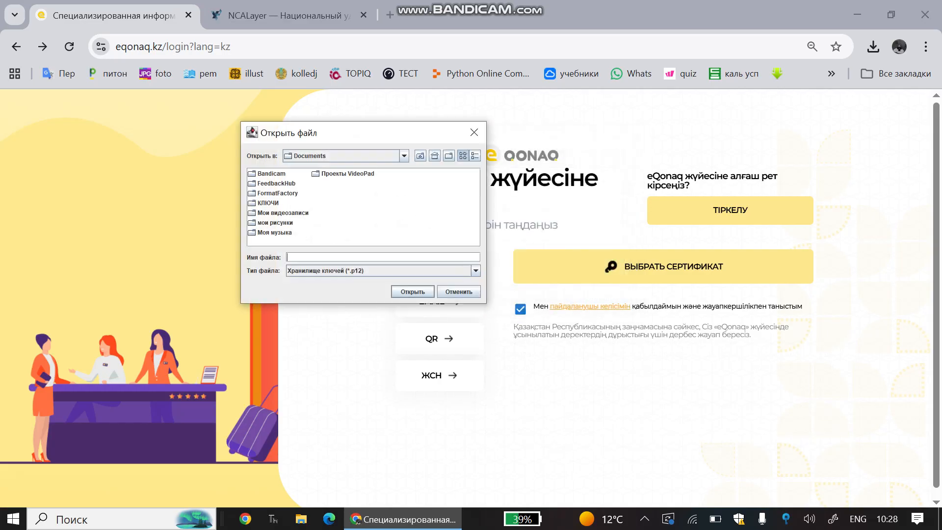
# Pick the GOST512 key file from the КЛЮЧИ folder and enter the key store password.
pyautogui.doubleClick(268, 202)
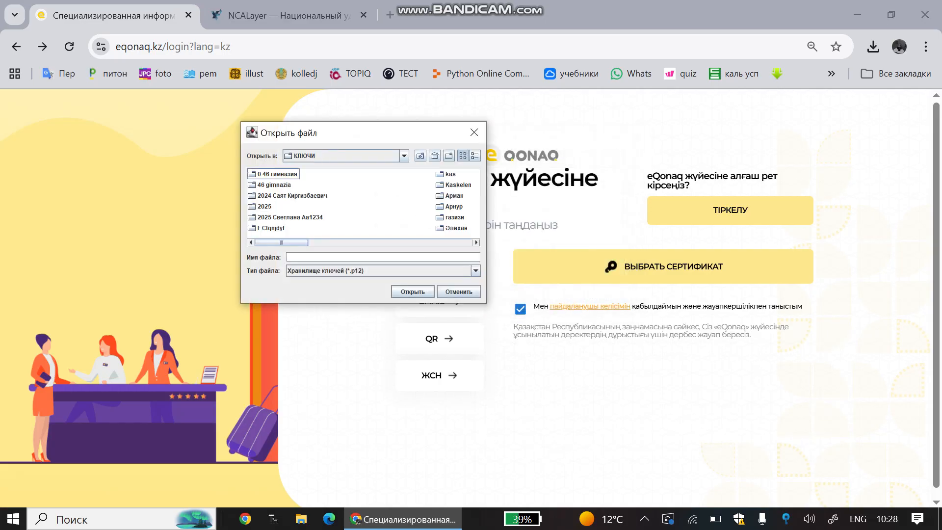
pyautogui.scroll(-1, 363, 201)
pyautogui.scroll(-1, 363, 201)
pyautogui.scroll(-1, 363, 201)
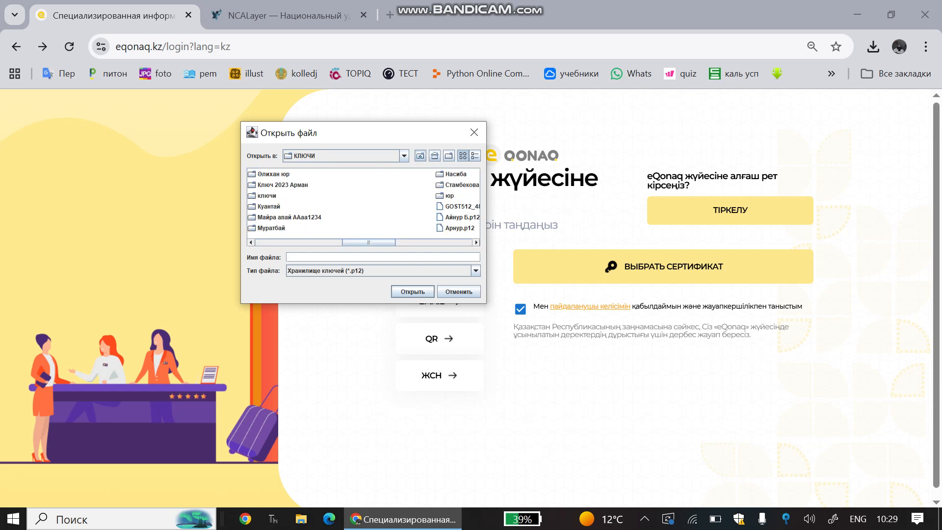
pyautogui.doubleClick(455, 173)
pyautogui.doubleClick(304, 173)
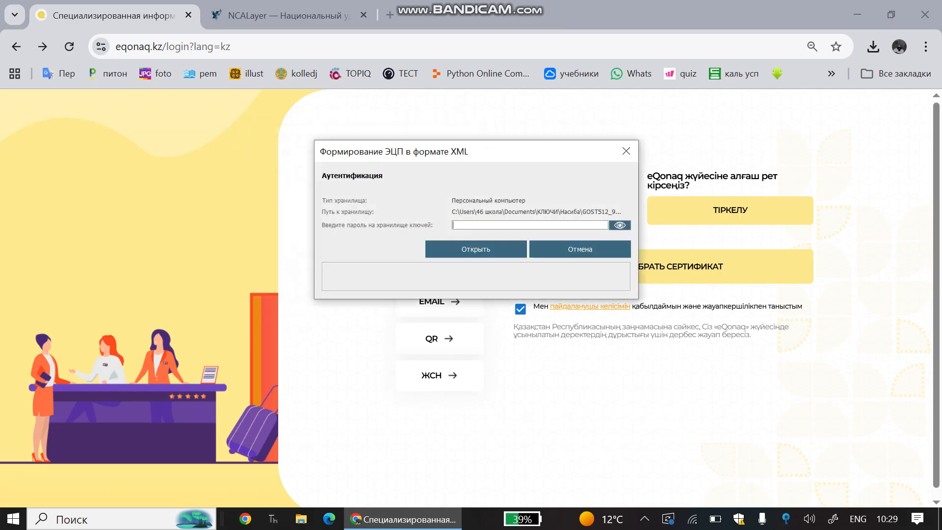
pyautogui.press('Return')
pyautogui.press('Return')
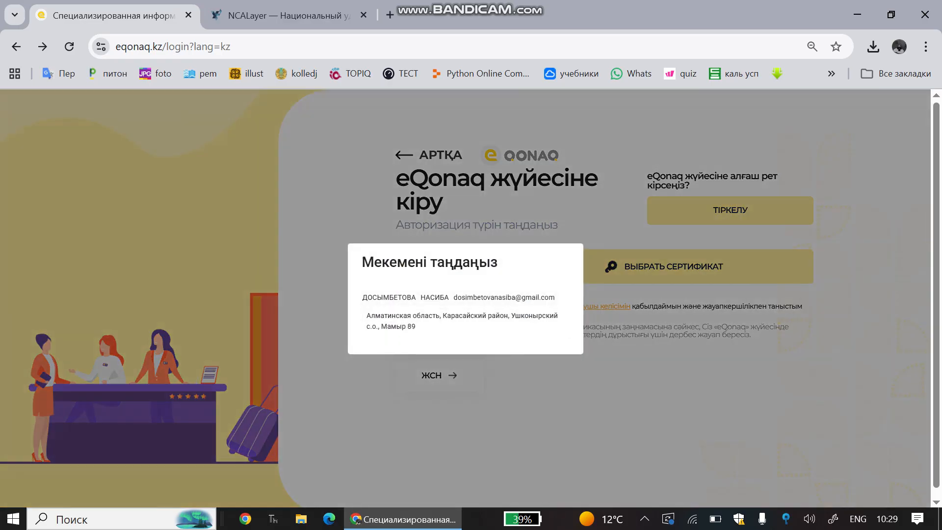
# Sign in with the listed organisation and open the guest arrival notification form.
pyautogui.click(466, 320)
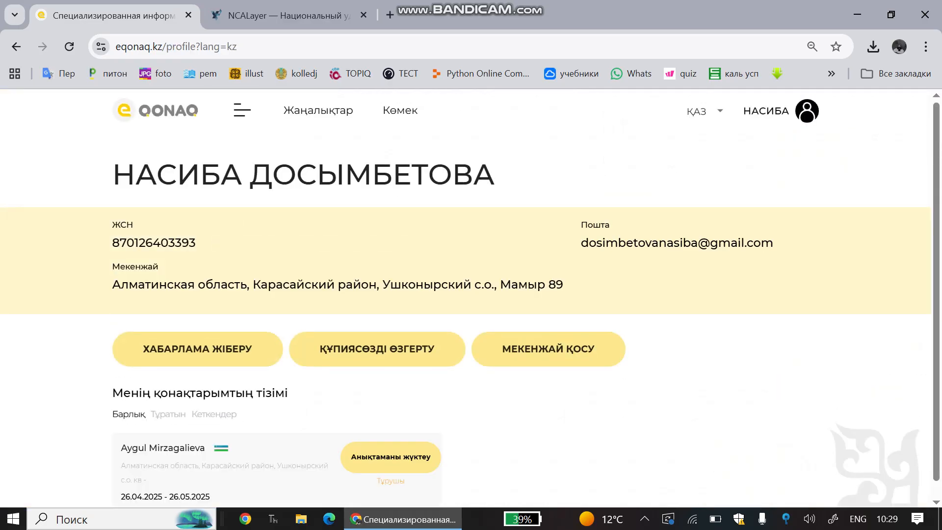
pyautogui.scroll(-1, 470, 298)
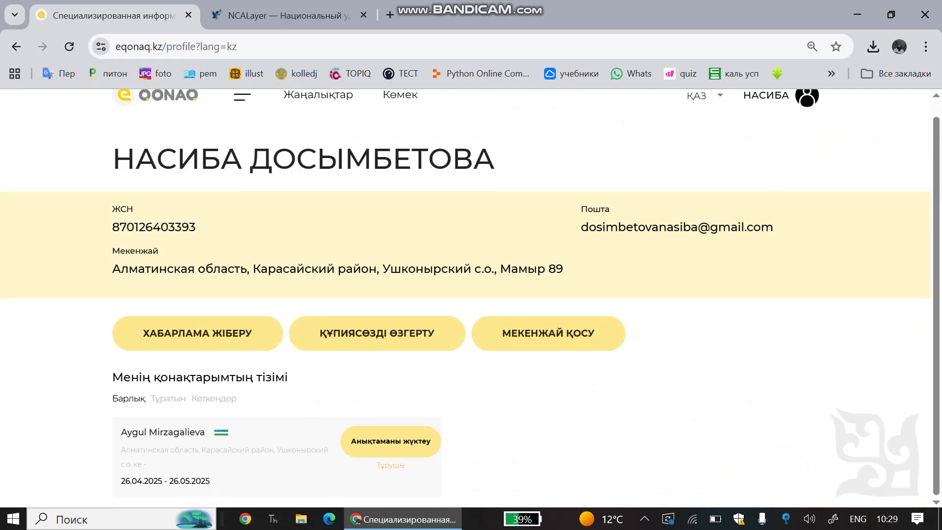
pyautogui.click(197, 333)
# Set the guest's citizenship to Узбекистан and move to the document number field.
pyautogui.scroll(-1, 465, 298)
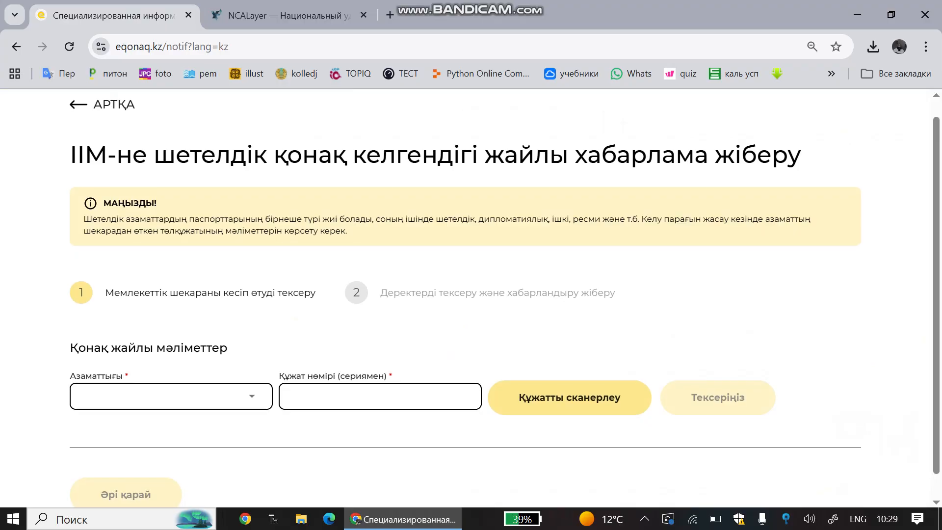
pyautogui.click(171, 372)
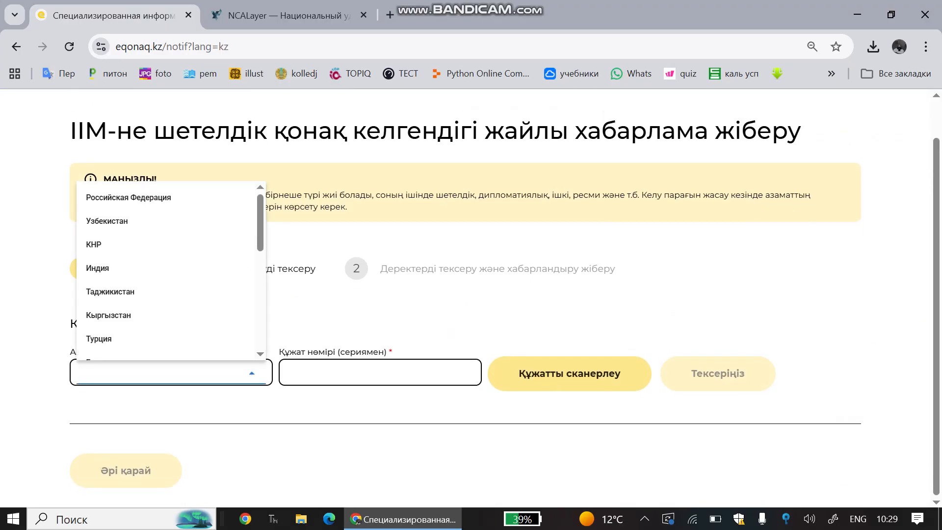
pyautogui.press('Up')
pyautogui.press('Return')
pyautogui.press('Tab')
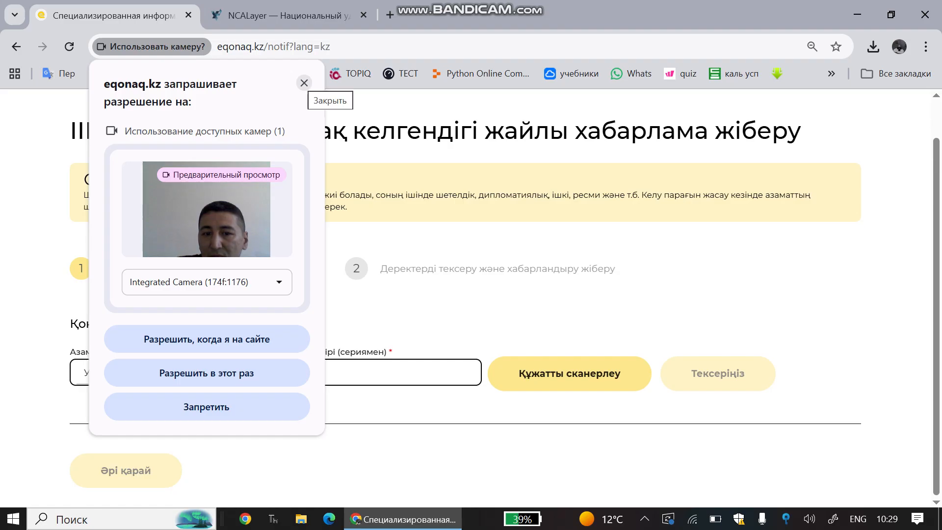
# Block the site's camera access in Chrome's permission popup and close the popup.
pyautogui.click(304, 83)
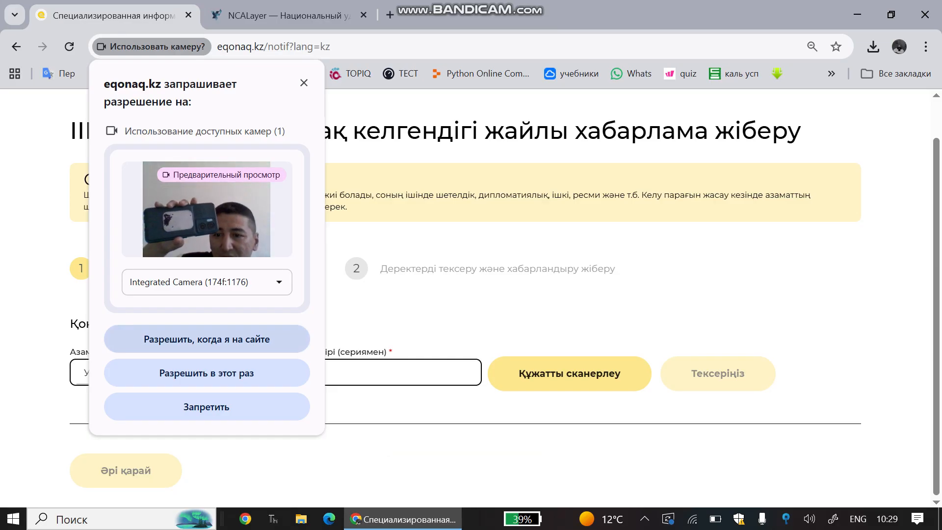
pyautogui.click(206, 339)
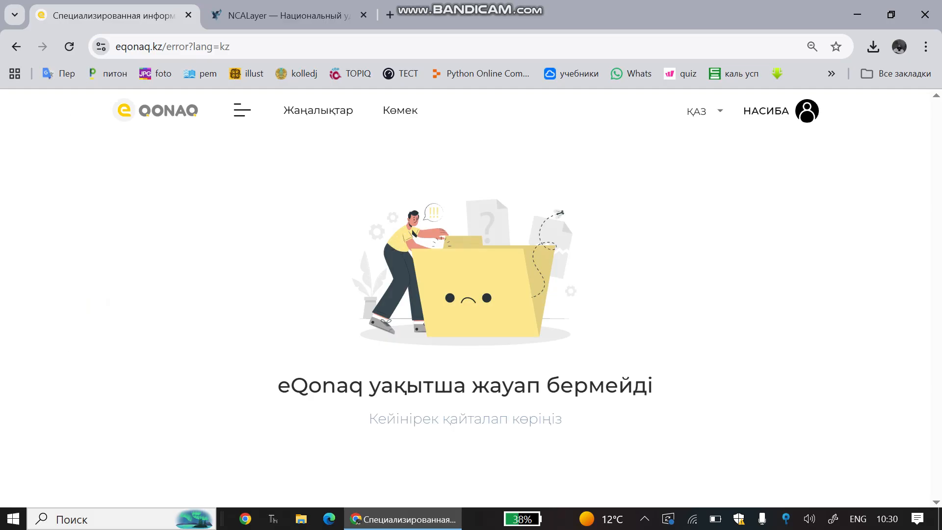
# Leave the error page for the Жеке кабинет profile and open the hamburger navigation menu.
pyautogui.moveTo(290, 385); pyautogui.dragTo(653, 385)
pyautogui.click(655, 388)
pyautogui.click(807, 110)
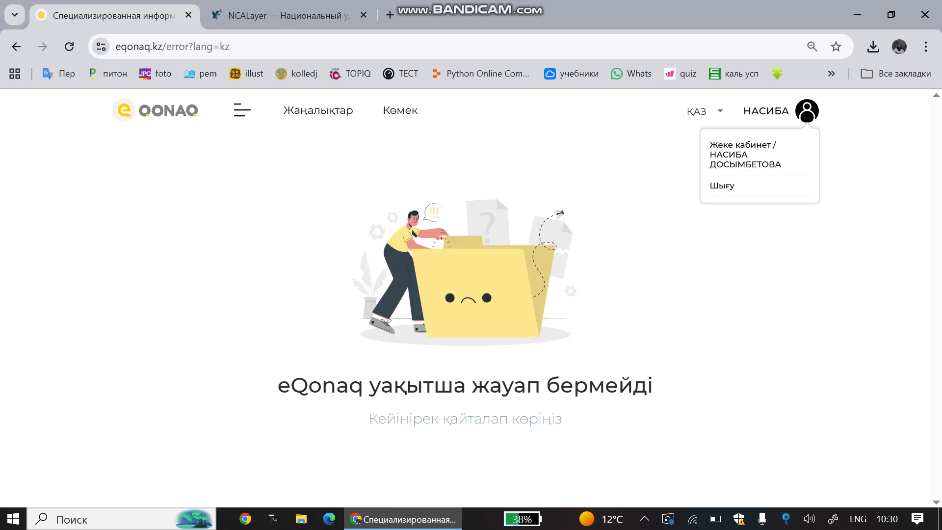
pyautogui.click(746, 155)
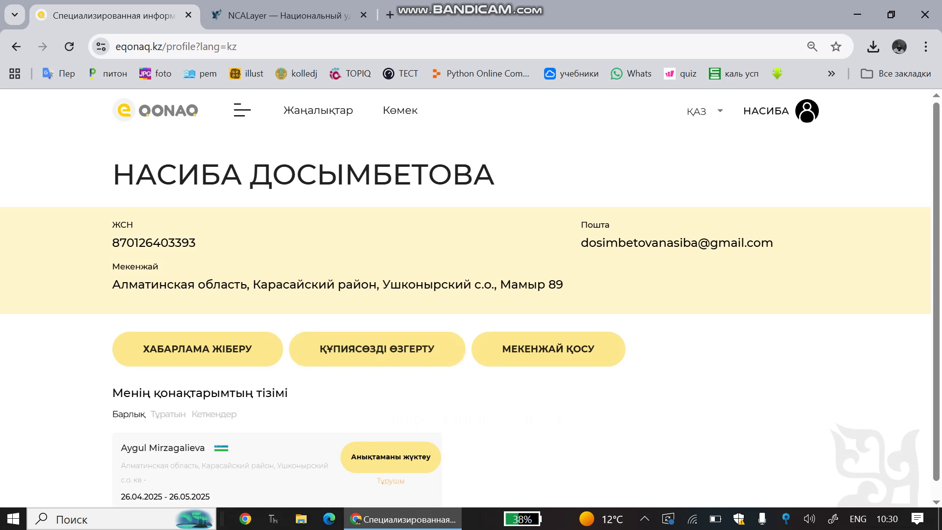
pyautogui.scroll(-1, 470, 298)
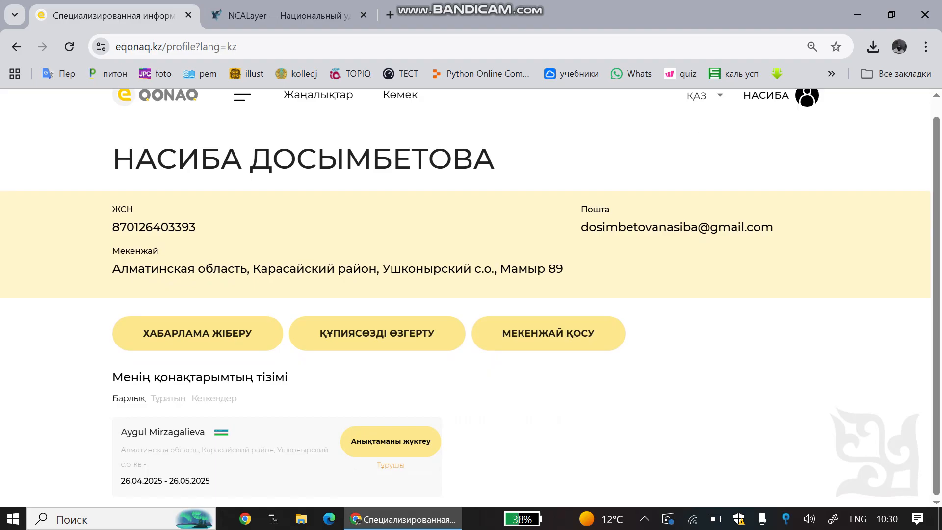
pyautogui.click(243, 97)
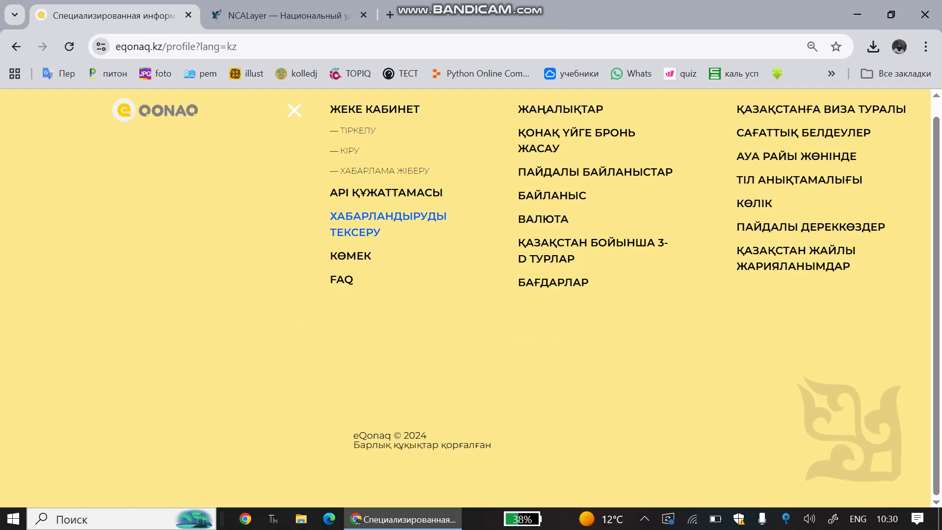
# Open the ХАБАРЛАНДЫРУДЫ ТЕКСЕРУ notification check page.
pyautogui.click(388, 224)
pyautogui.scroll(-2, 471, 295)
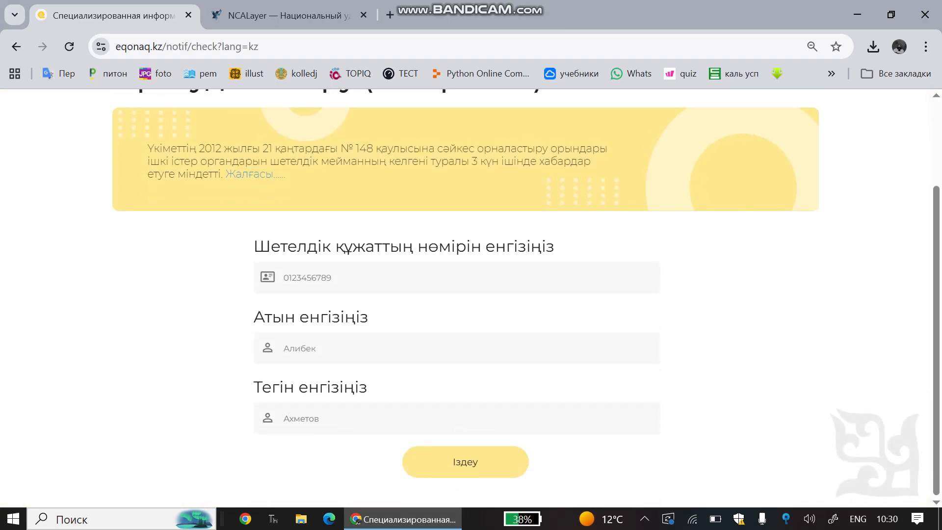
pyautogui.scroll(1, 471, 294)
pyautogui.scroll(1, 471, 295)
# Return home via the menu and start Қонақ келгендігі жайлы хабарлама жіберу.
pyautogui.click(241, 110)
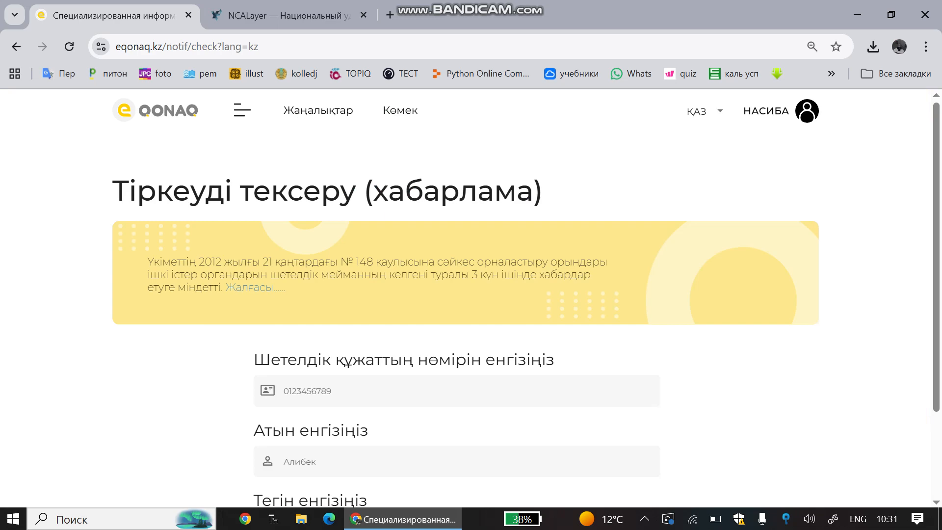
pyautogui.click(156, 110)
pyautogui.scroll(-1, 465, 299)
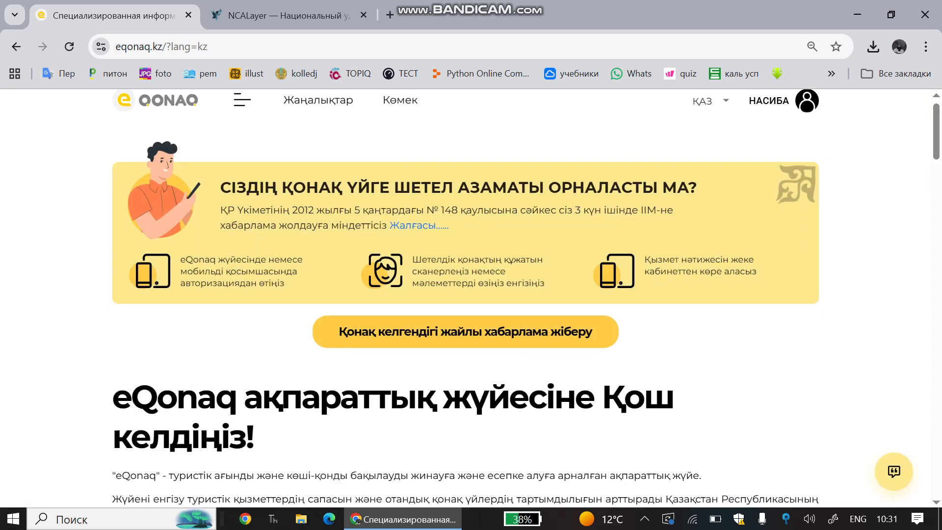
pyautogui.scroll(-1, 465, 299)
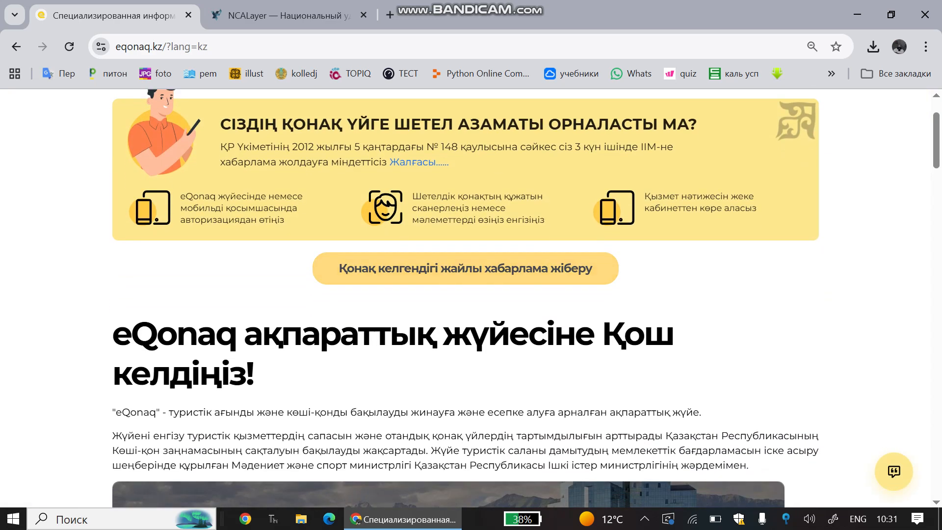
pyautogui.click(465, 269)
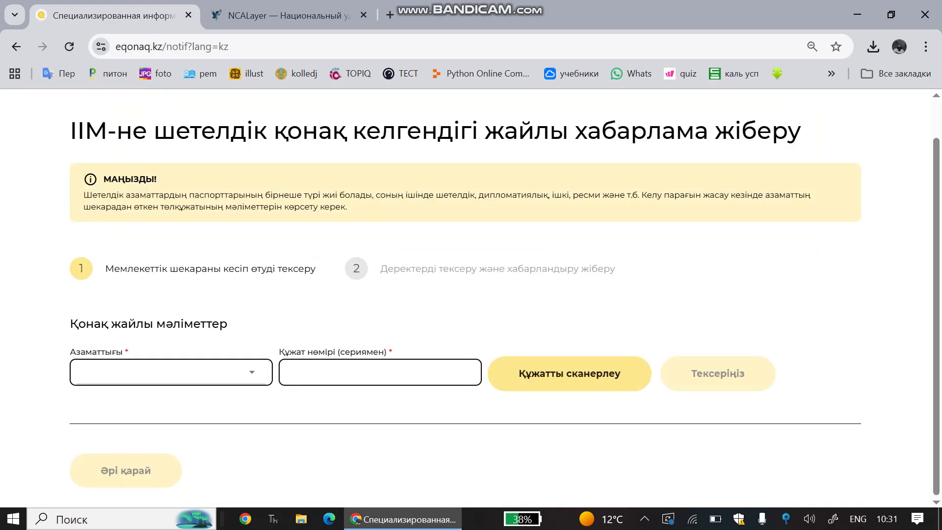
# Go back to the home page and reach the personal profile through the menu's КІРУ.
pyautogui.scroll(2, 465, 295)
pyautogui.hotkey('alt', 'Left')
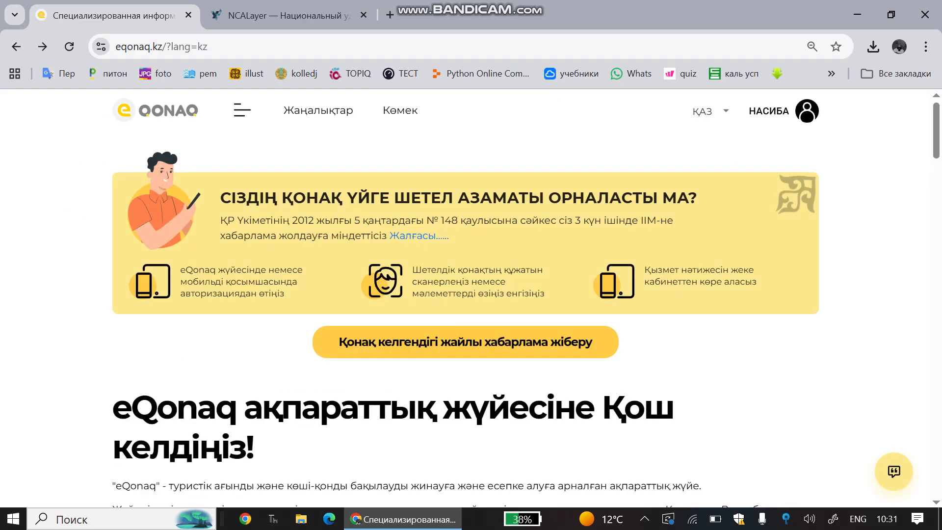
pyautogui.click(242, 109)
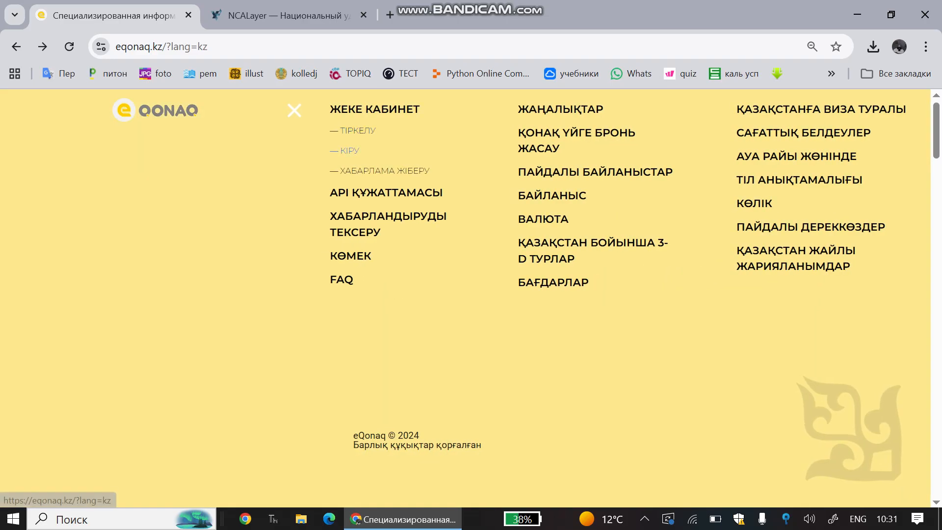
pyautogui.click(349, 150)
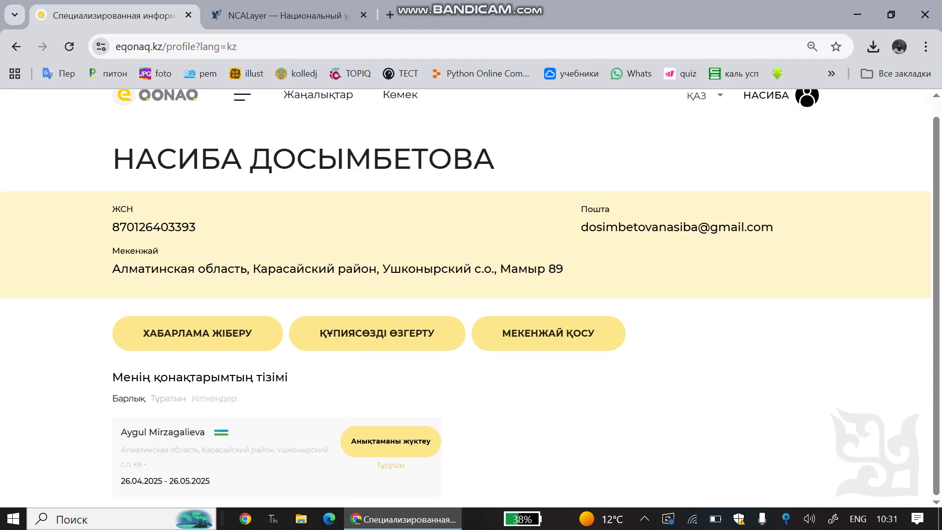
# Check the Кеткендер and Тұратын guest filters, then show Барлық guests again.
pyautogui.click(214, 398)
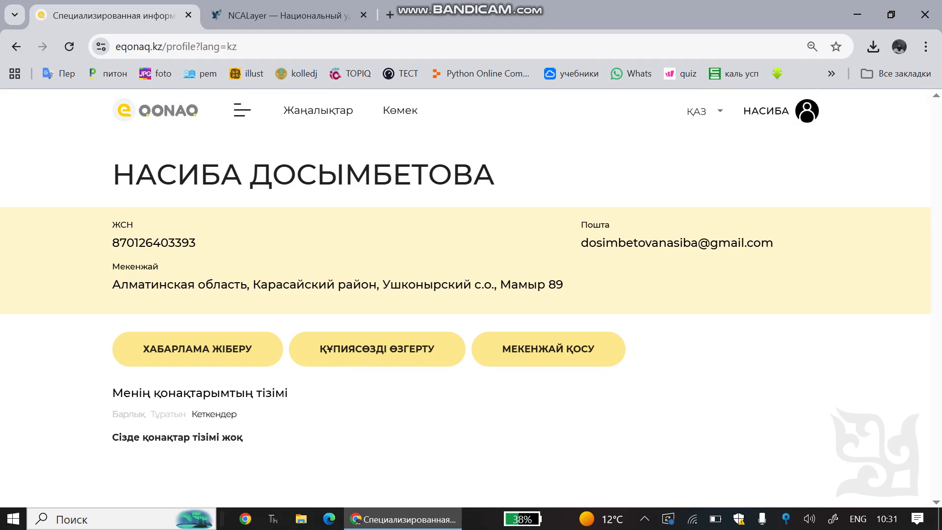
pyautogui.click(168, 414)
pyautogui.scroll(-1, 465, 299)
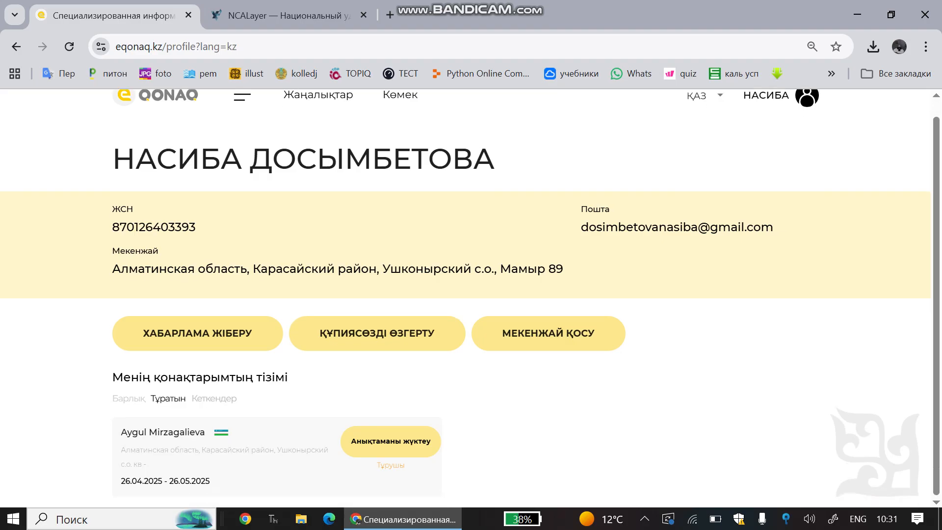
pyautogui.click(129, 399)
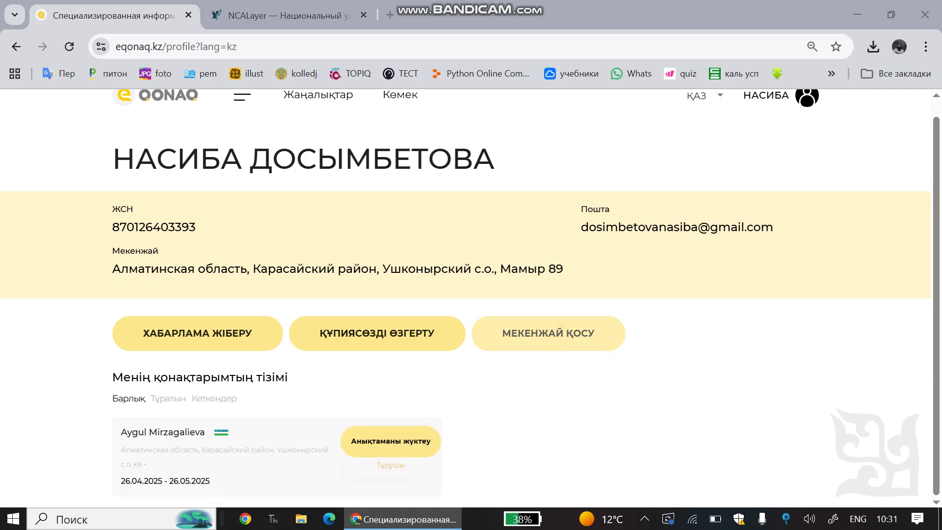
# Save the notification PDF to Downloads, open it, and dismiss the drawing-tool tip.
pyautogui.press('Return')
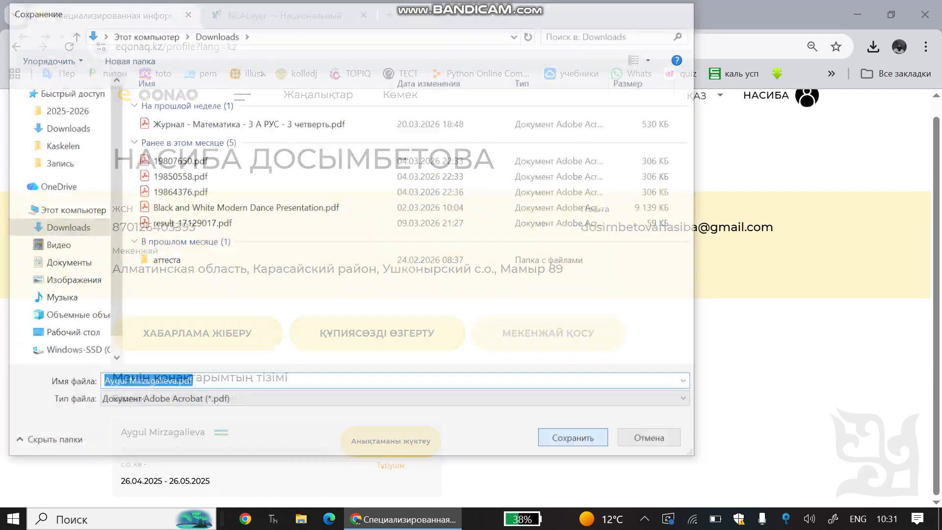
pyautogui.click(744, 84)
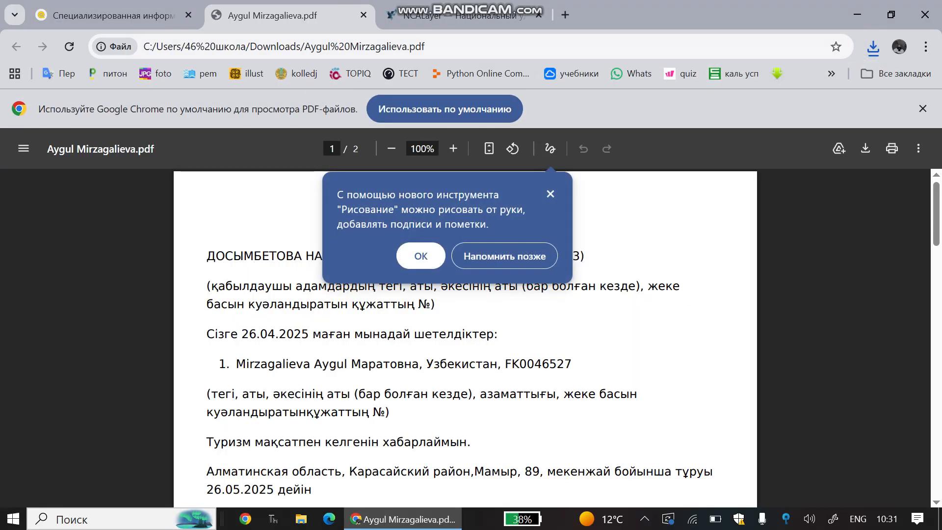
pyautogui.click(421, 256)
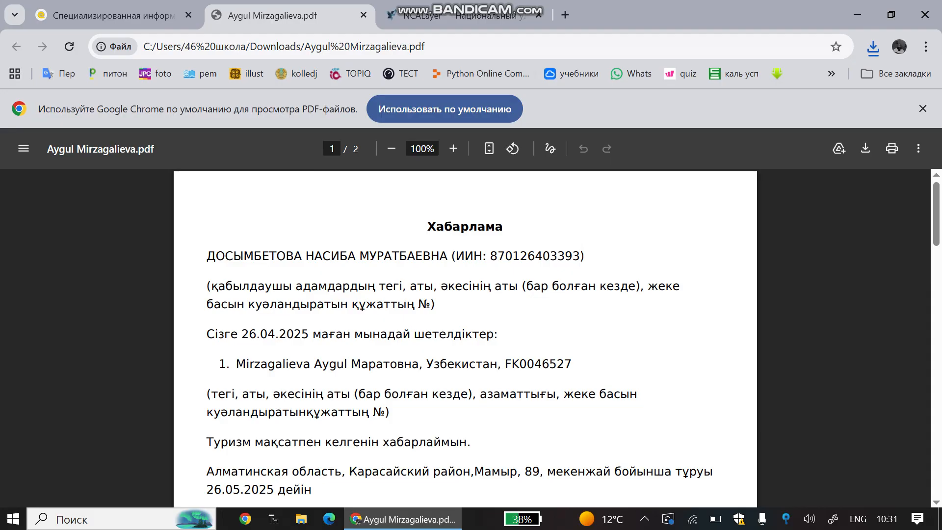
# Review both PDF pages, briefly highlighting the sent date 28.04.2025.
pyautogui.scroll(-5, 465, 339)
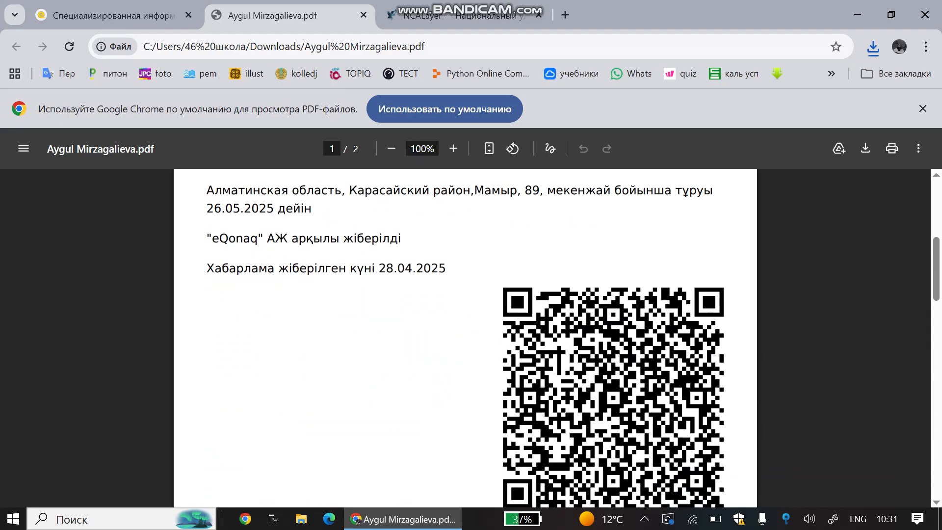
pyautogui.scroll(-15, 465, 338)
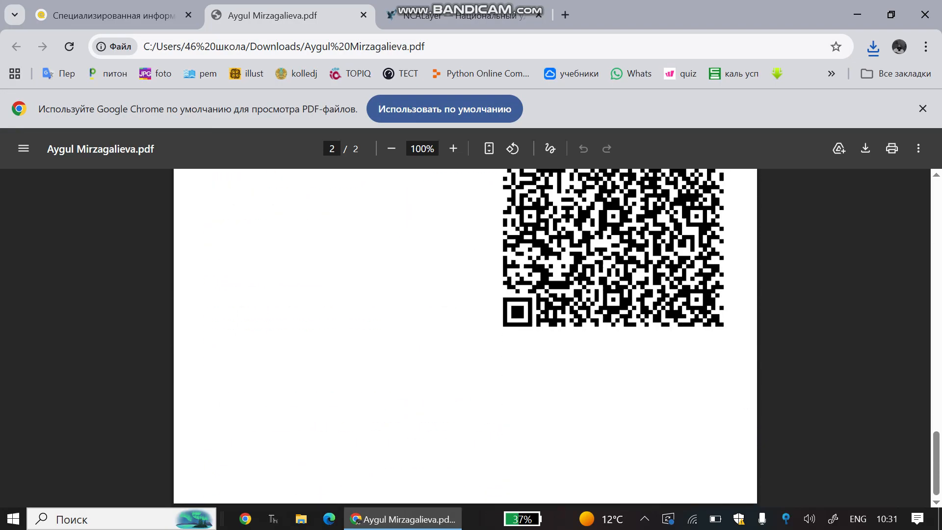
pyautogui.scroll(12, 465, 339)
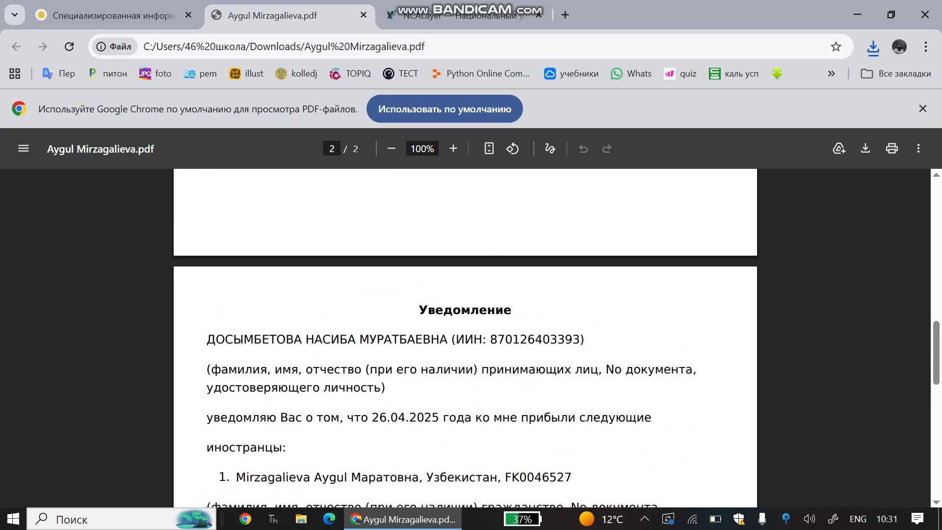
pyautogui.scroll(13, 465, 339)
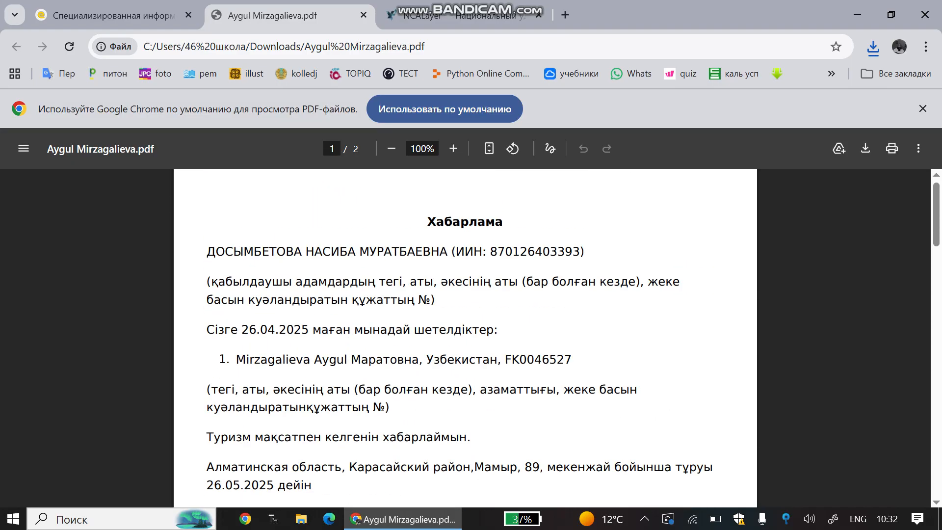
pyautogui.scroll(-2, 465, 339)
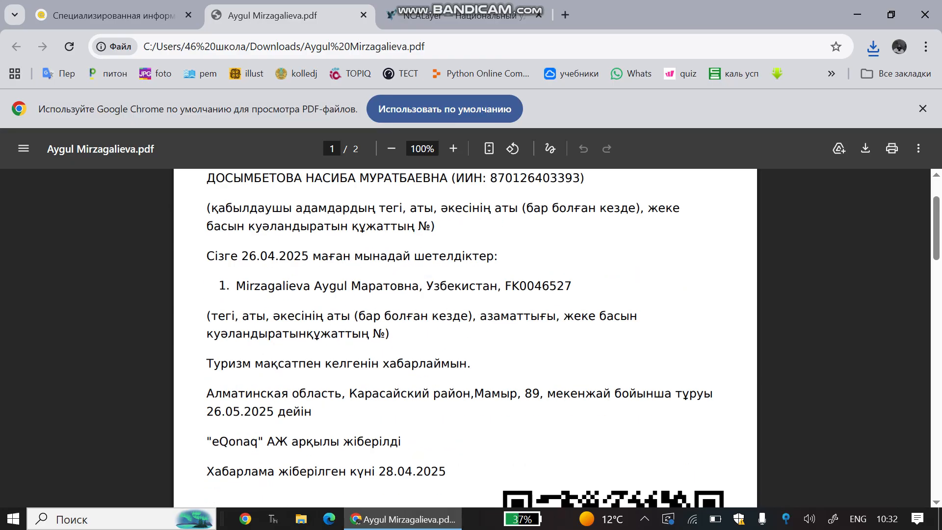
pyautogui.scroll(-3, 465, 339)
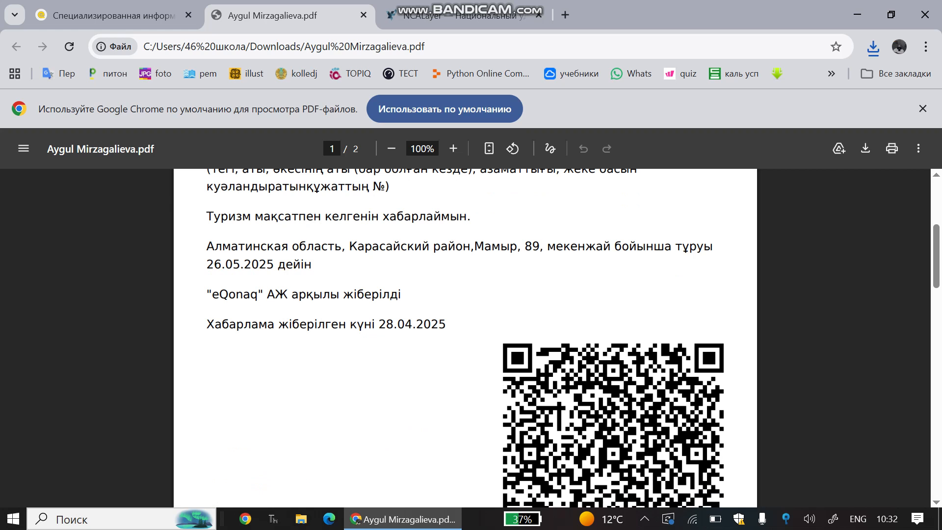
pyautogui.moveTo(379, 323); pyautogui.dragTo(447, 324)
pyautogui.click(447, 326)
pyautogui.press('XF86MonBrightnessUp')
pyautogui.press('super')
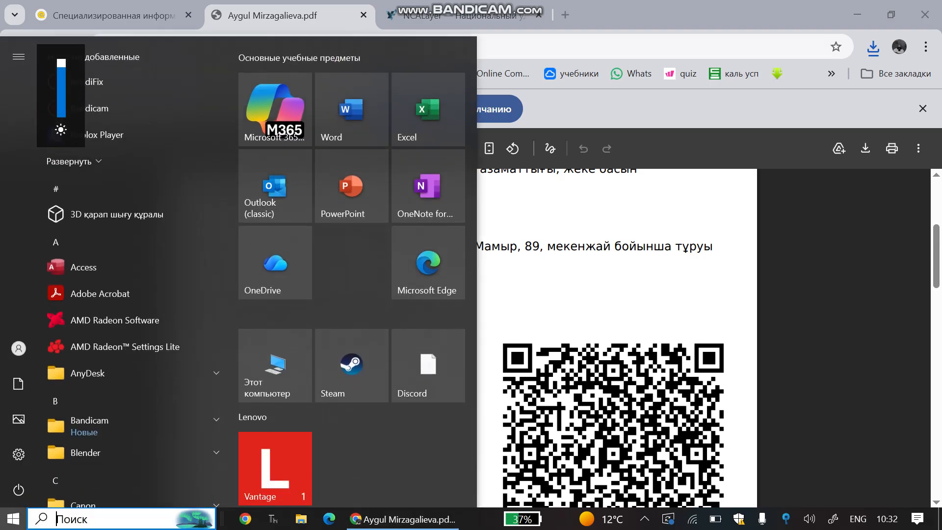
pyautogui.press('super')
pyautogui.press('super+d')
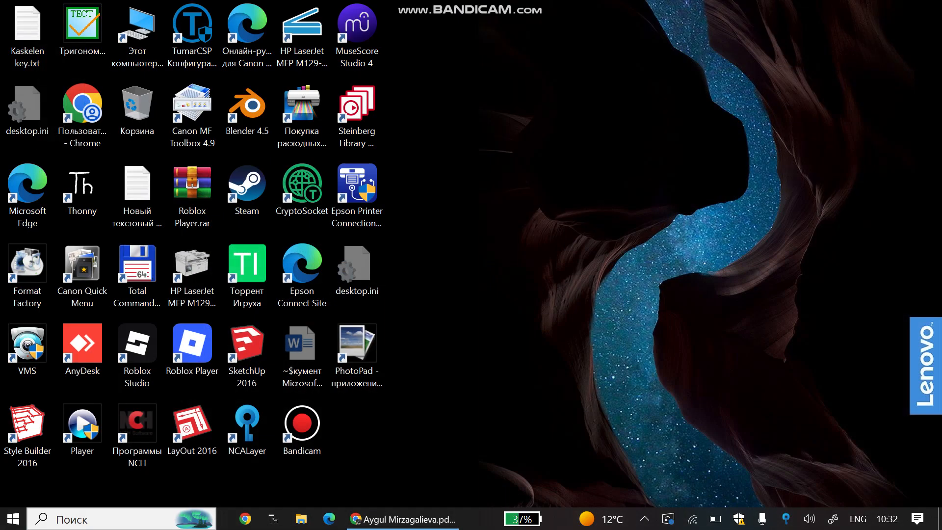
pyautogui.press('super+d')
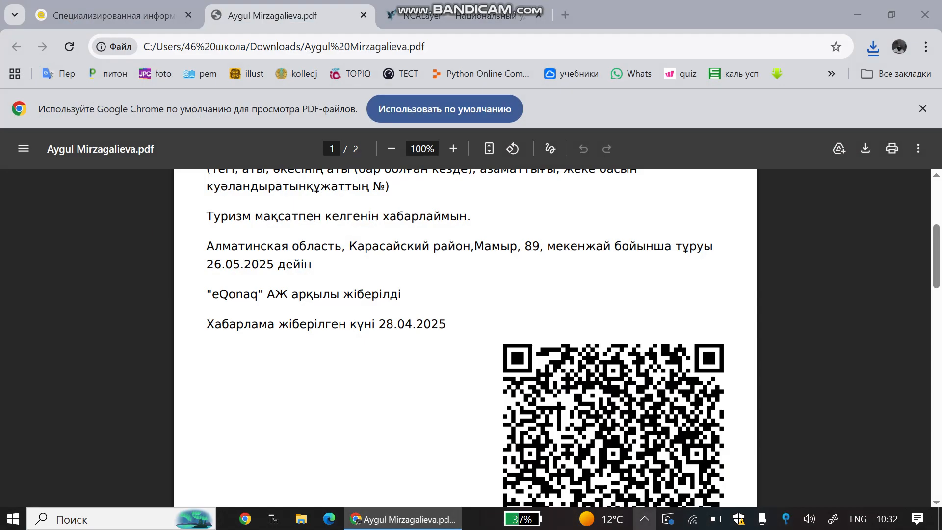
pyautogui.click(644, 518)
pyautogui.click(630, 492)
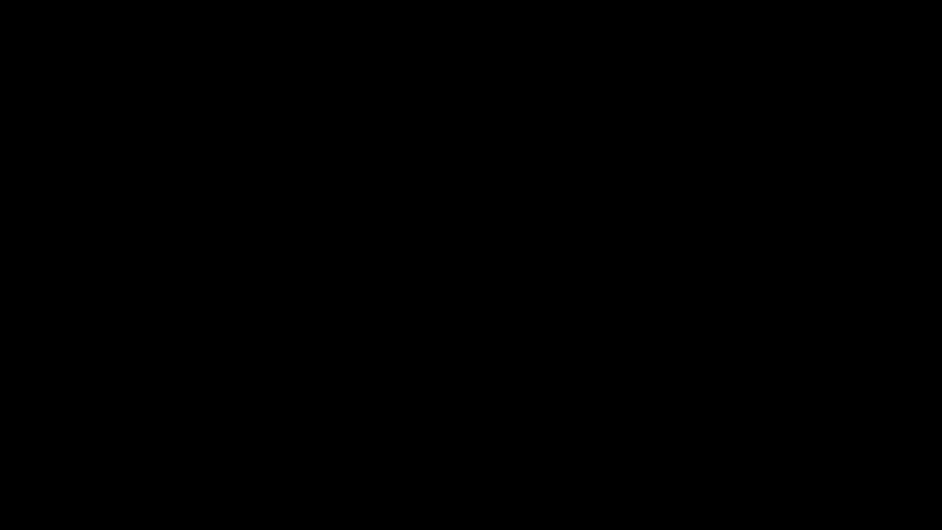